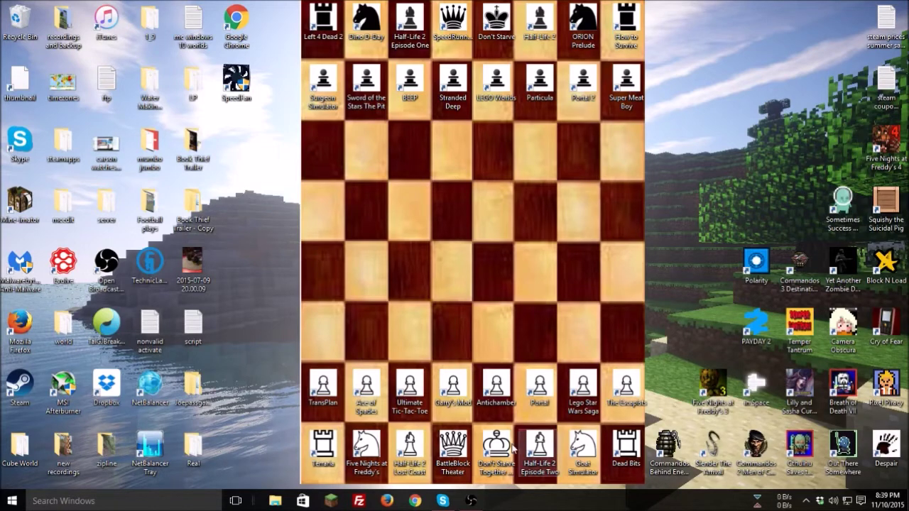
Bring the running OBS recorder window to the front from the taskbar
{"action": "left_click", "coordinate": [470, 500]}
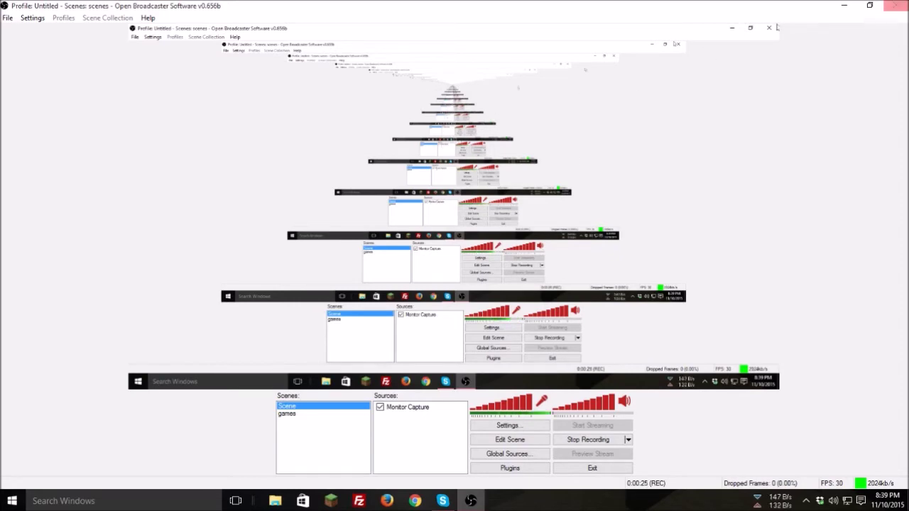
Open OBS settings and review the Encoding bitrate, output file and 1280x720 Video pages
{"action": "left_click", "coordinate": [869, 5]}
{"action": "left_click", "coordinate": [507, 408]}
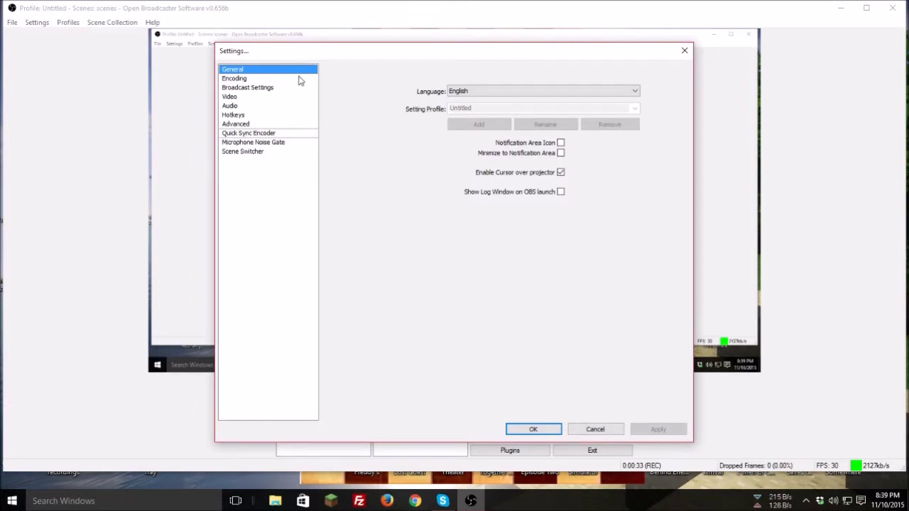
{"action": "left_click", "coordinate": [289, 80]}
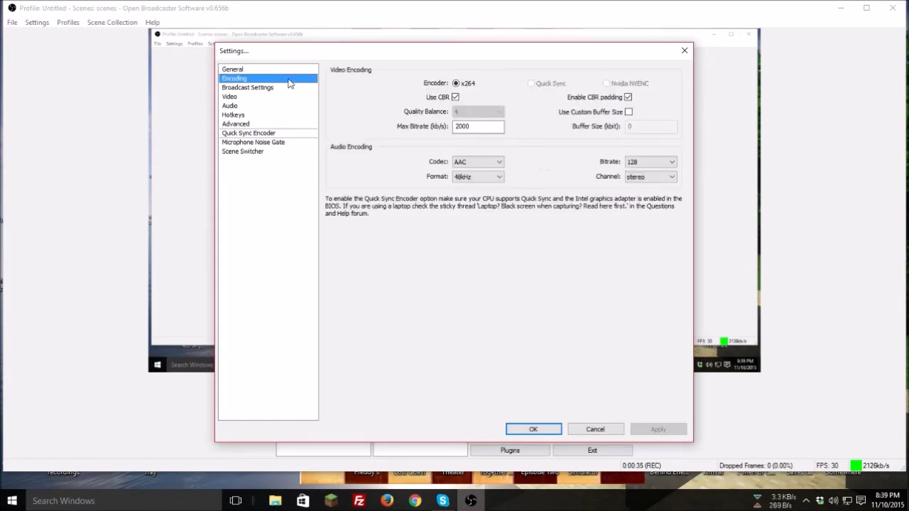
{"action": "left_click", "coordinate": [499, 128]}
{"action": "left_click", "coordinate": [483, 126]}
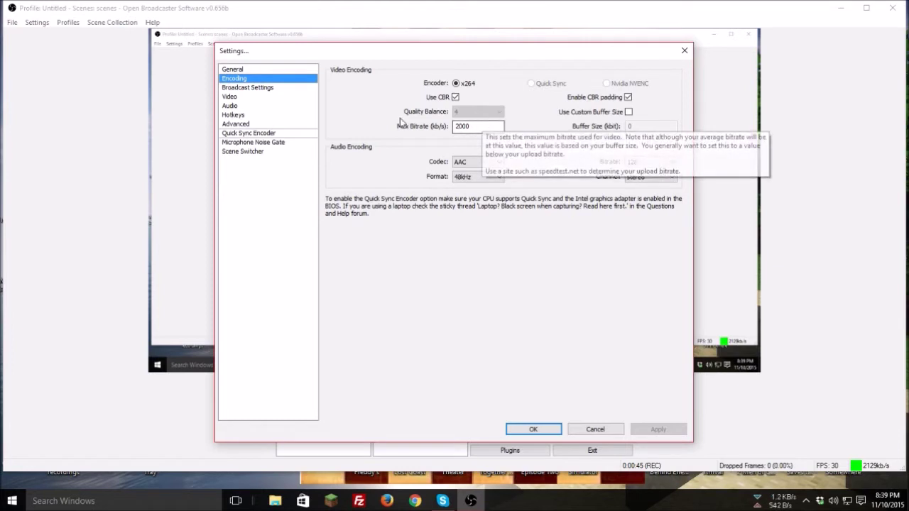
{"action": "left_click", "coordinate": [266, 88]}
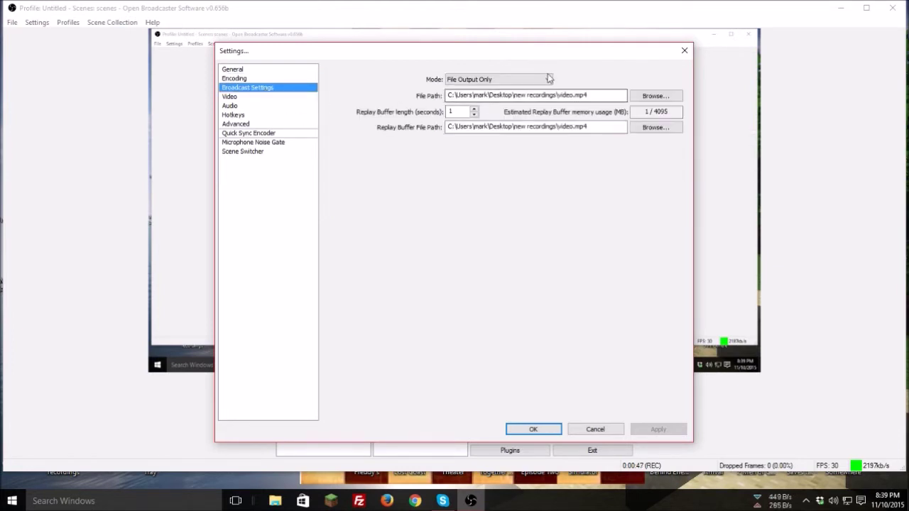
{"action": "left_click", "coordinate": [242, 98]}
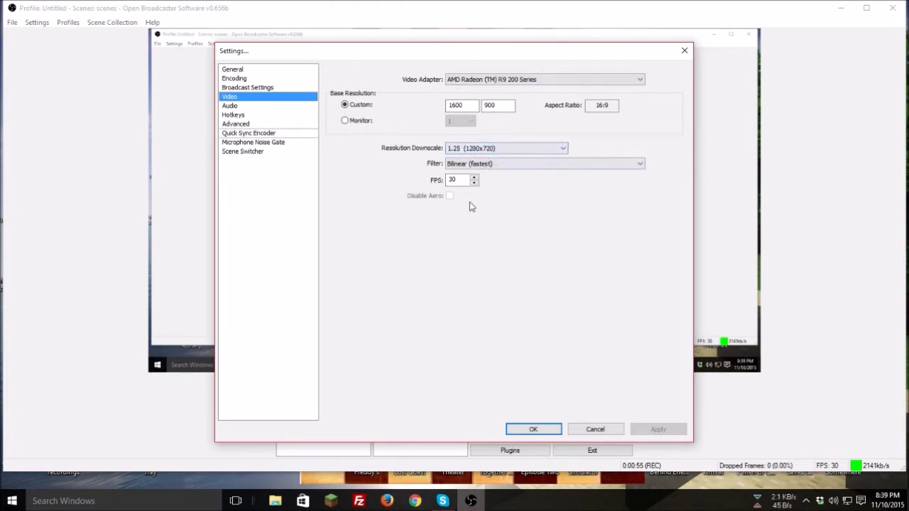
Review Audio, Hotkeys and Advanced settings, keep the veryfast x264 preset, and confirm with OK
{"action": "left_click", "coordinate": [247, 106]}
{"action": "left_click", "coordinate": [245, 115]}
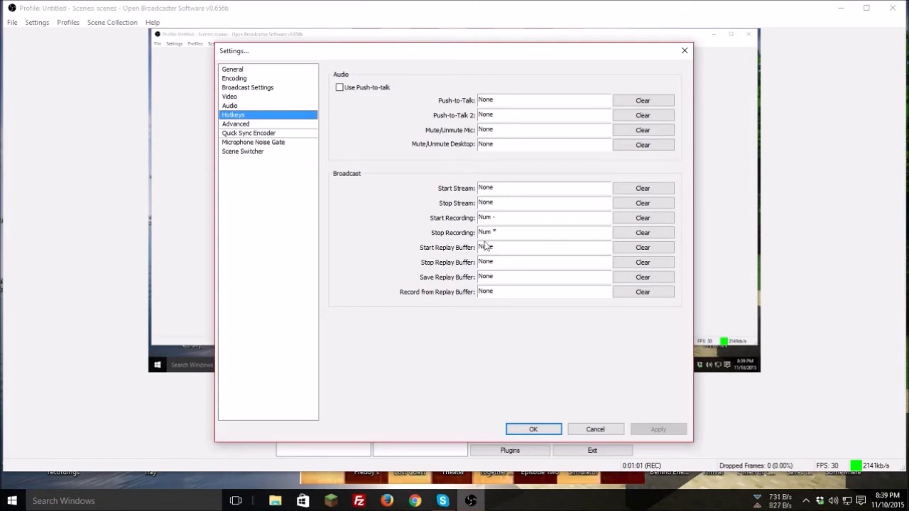
{"action": "left_click", "coordinate": [264, 125]}
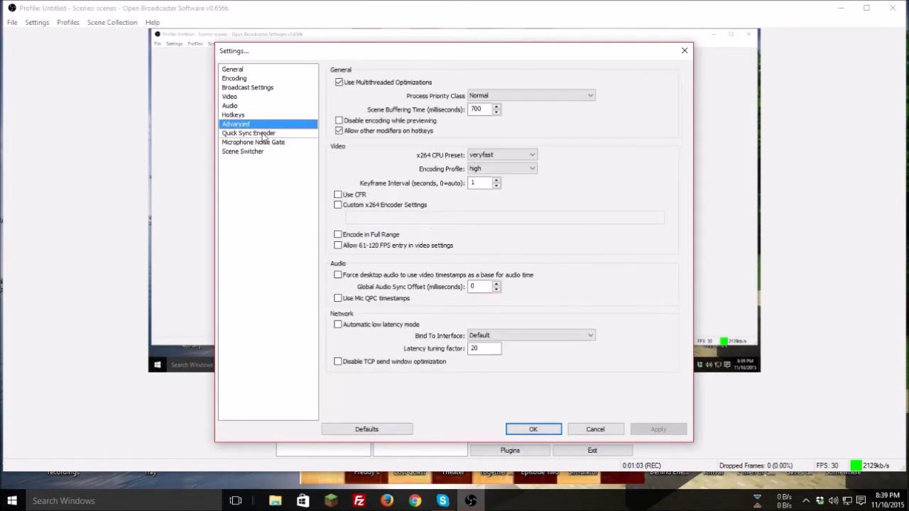
{"action": "left_click", "coordinate": [505, 156]}
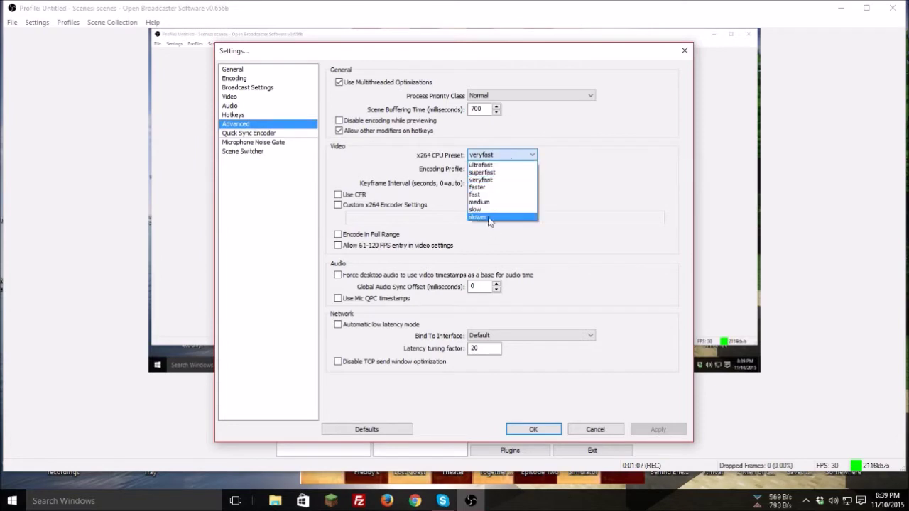
{"action": "left_click", "coordinate": [502, 155]}
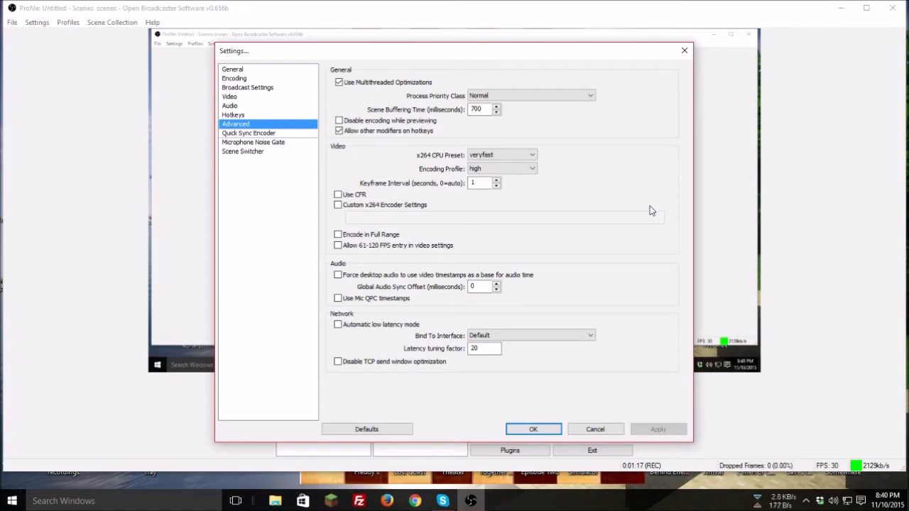
{"action": "left_click", "coordinate": [531, 156]}
{"action": "left_click", "coordinate": [531, 158]}
{"action": "left_click", "coordinate": [544, 429]}
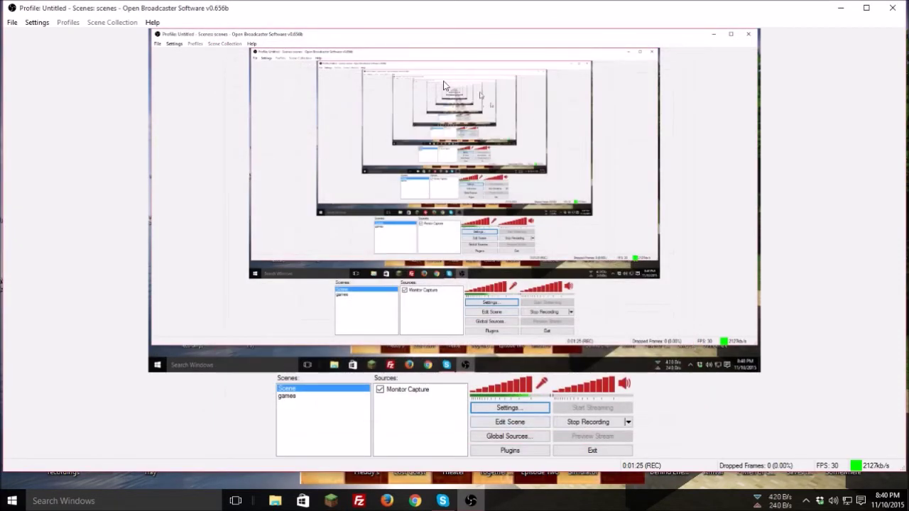
Minimize the OBS window to reveal the desktop
{"action": "left_click", "coordinate": [839, 8]}
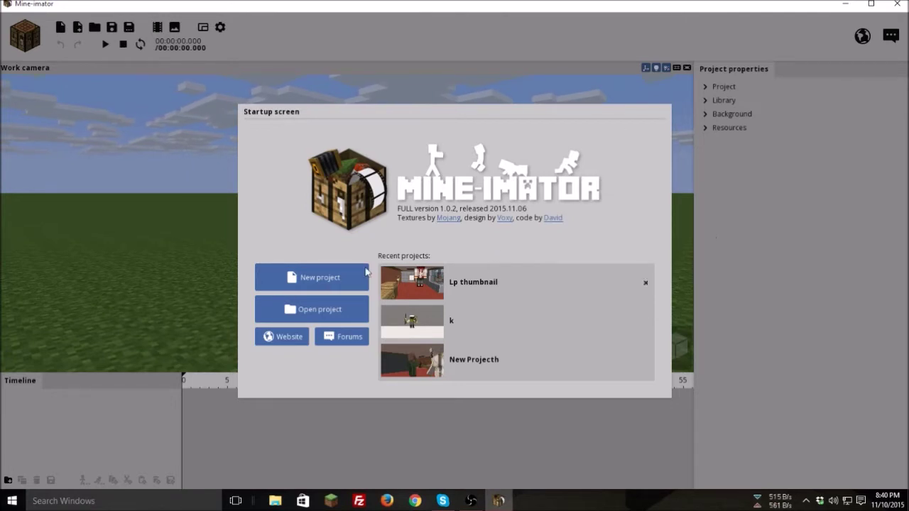
Open the recent Lp thumbnail project, orbit toward the door wall, and rotate the zombie
{"action": "left_click", "coordinate": [437, 281]}
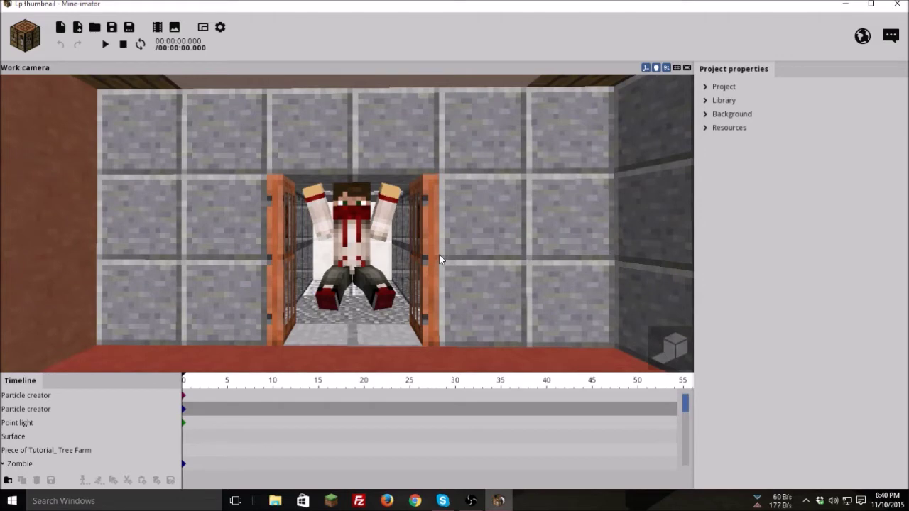
{"action": "left_click_drag", "start_coordinate": [442, 258], "coordinate": [175, 50]}
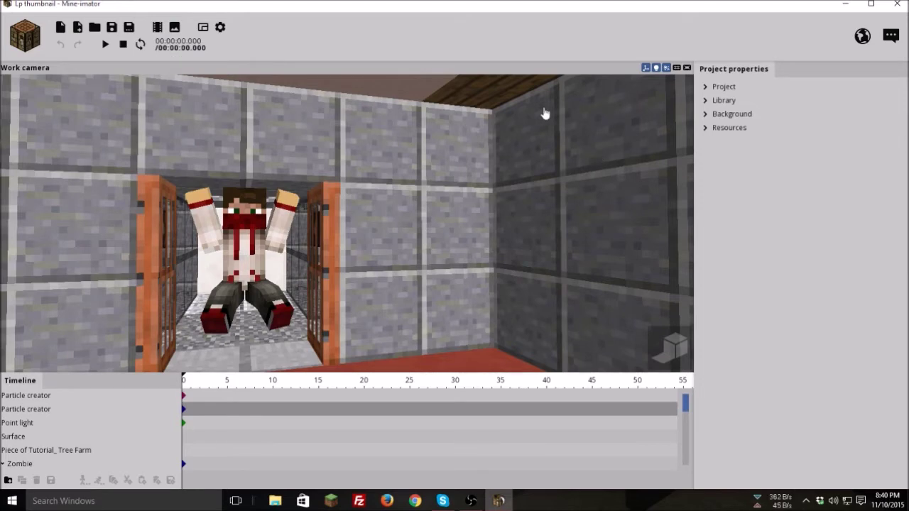
{"action": "left_click_drag", "start_coordinate": [180, 164], "coordinate": [180, 165]}
{"action": "left_click", "coordinate": [335, 246]}
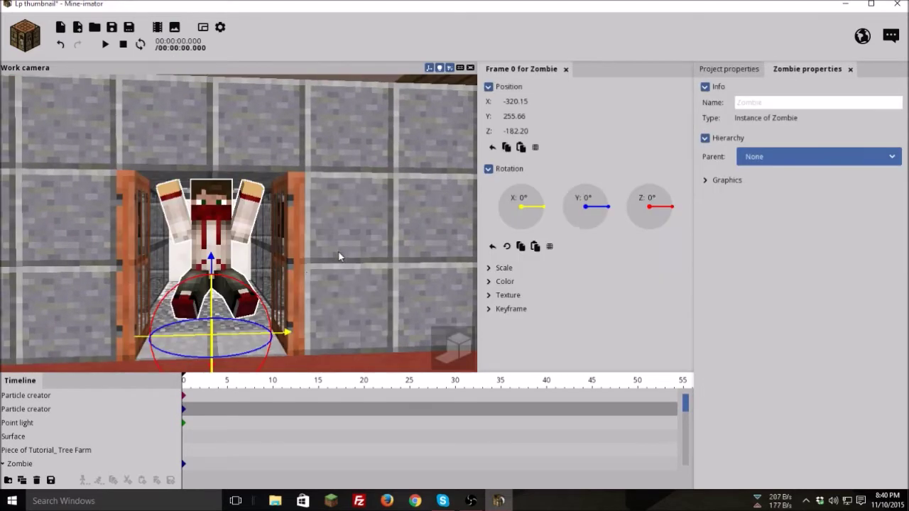
{"action": "left_click_drag", "start_coordinate": [213, 355], "coordinate": [234, 340]}
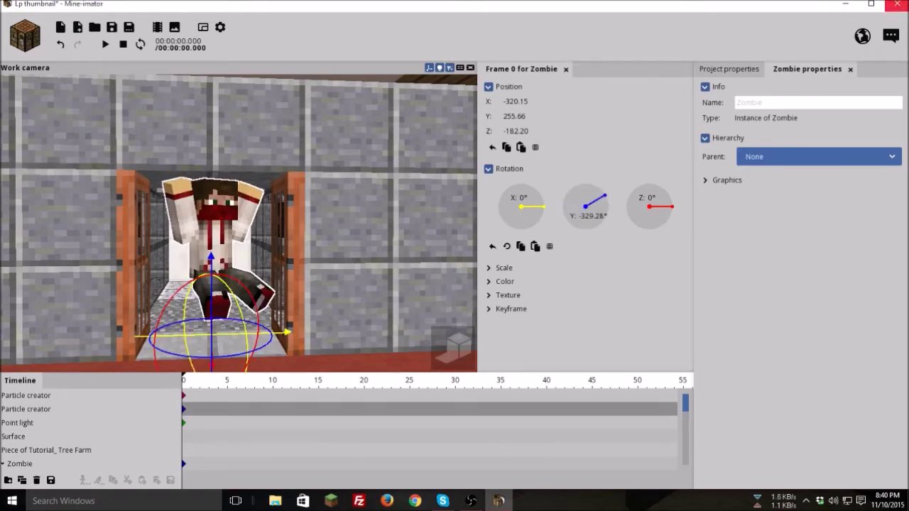
Quit Mine-imator without saving and launch Movie Maker by searching "movie"
{"action": "left_click", "coordinate": [896, 4]}
{"action": "left_click", "coordinate": [520, 272]}
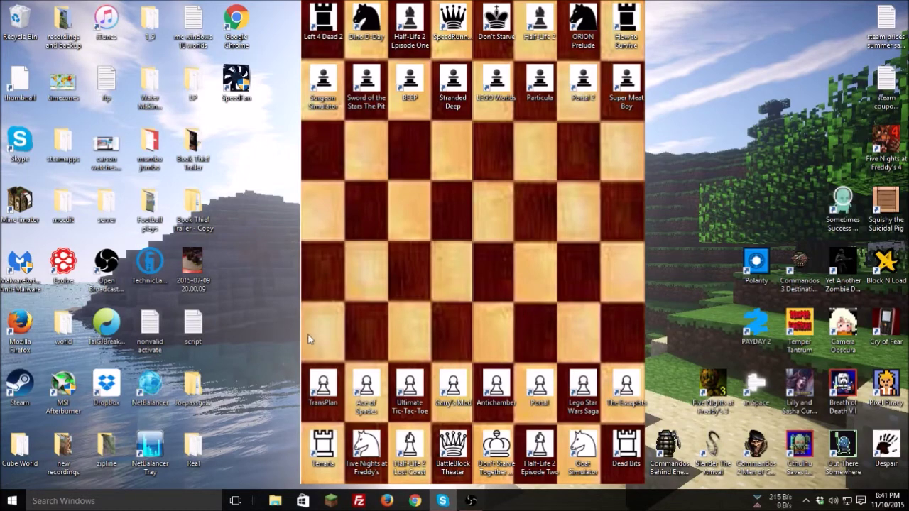
{"action": "left_click", "coordinate": [181, 500]}
{"action": "type", "text": "movie"}
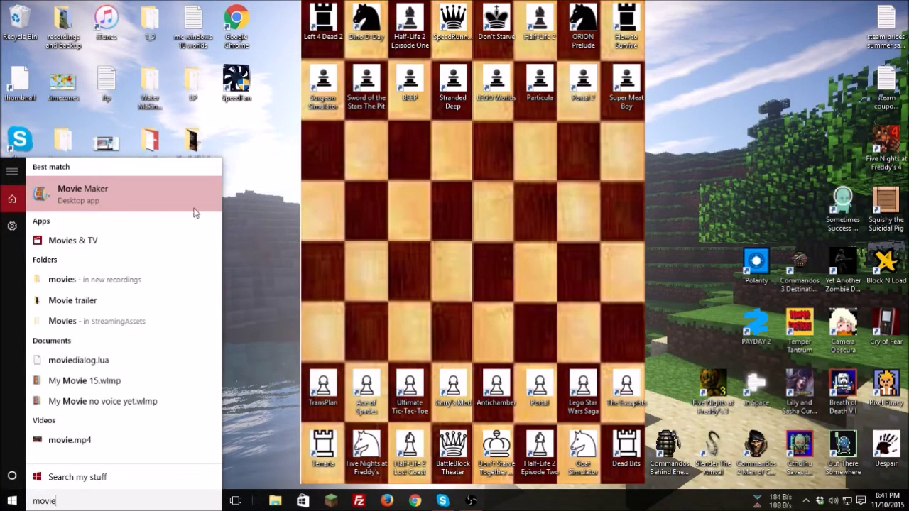
{"action": "left_click", "coordinate": [197, 206]}
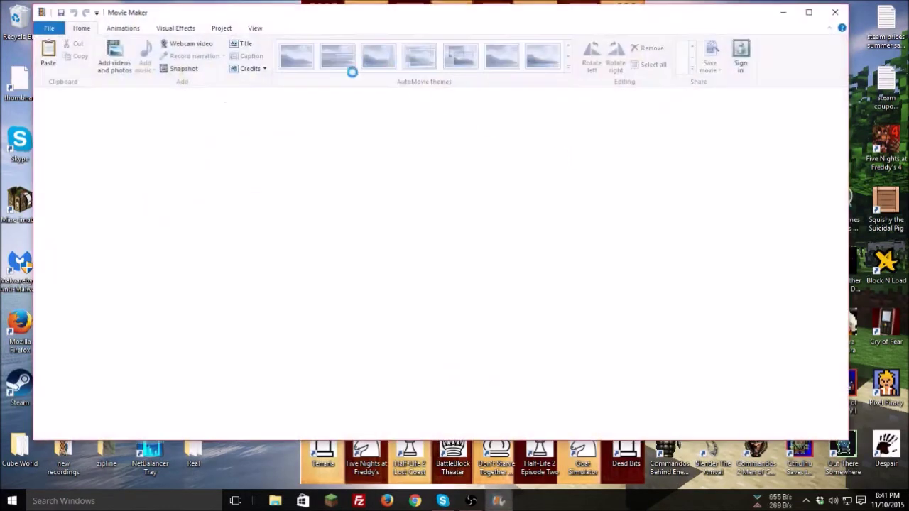
Drag recording "4" from the new recordings folder into the My Movie project
{"action": "left_click", "coordinate": [138, 29]}
{"action": "left_click", "coordinate": [170, 29]}
{"action": "left_click", "coordinate": [218, 29]}
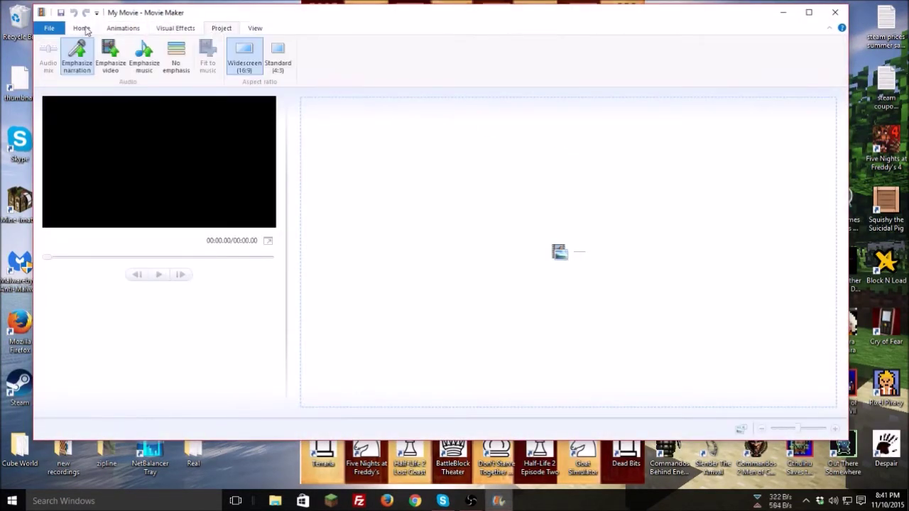
{"action": "left_click", "coordinate": [82, 28]}
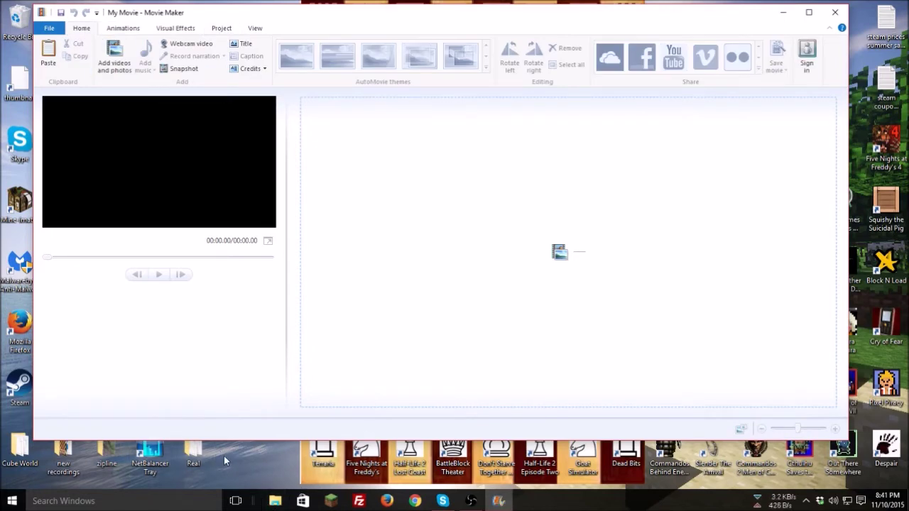
{"action": "double_click", "coordinate": [63, 455]}
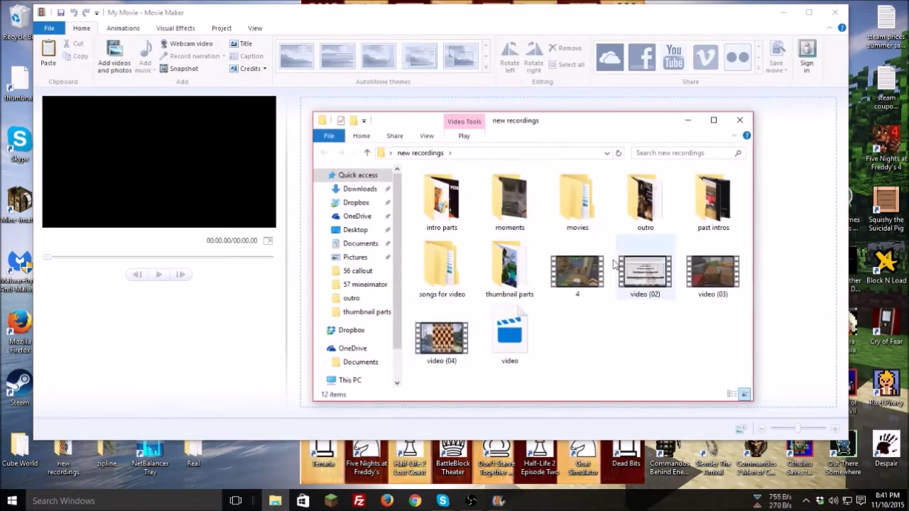
{"action": "left_click_drag", "start_coordinate": [573, 276], "coordinate": [805, 276]}
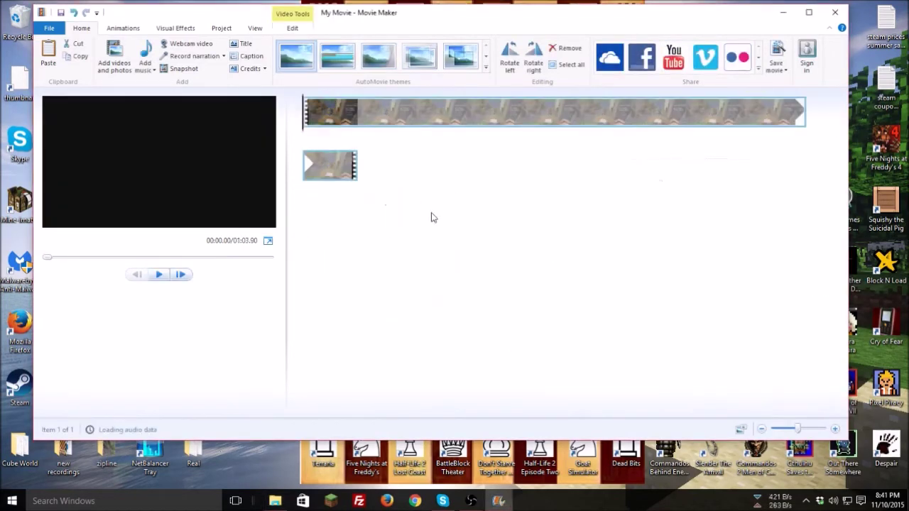
Split the gameplay clip at about 2.9 seconds
{"action": "left_click", "coordinate": [158, 274]}
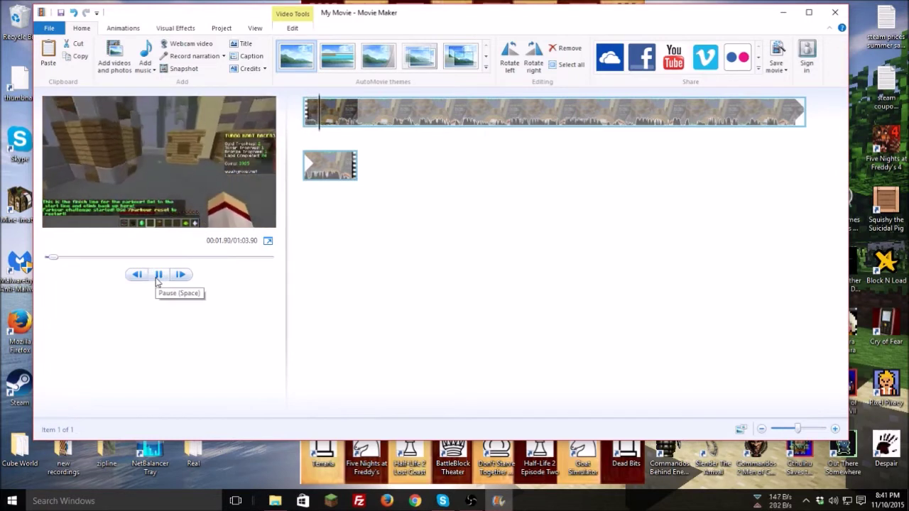
{"action": "left_click", "coordinate": [158, 275]}
{"action": "left_click", "coordinate": [304, 28]}
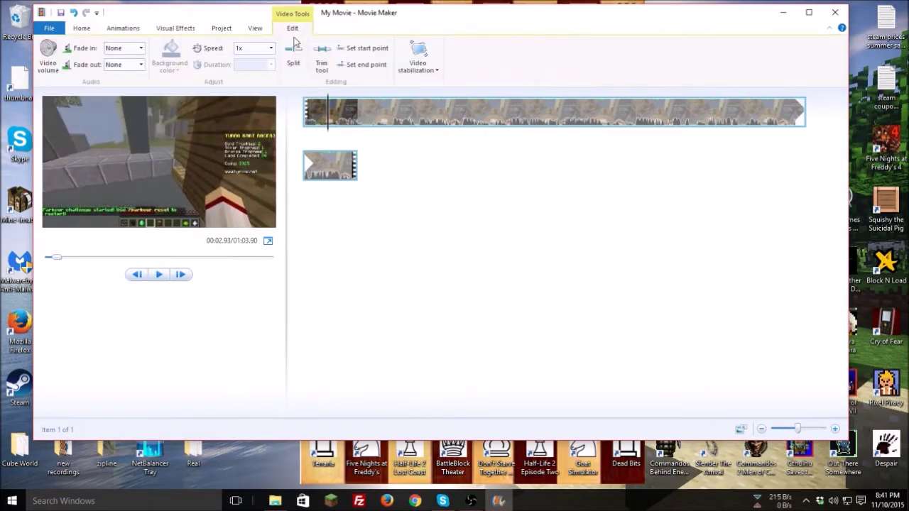
{"action": "left_click", "coordinate": [293, 55]}
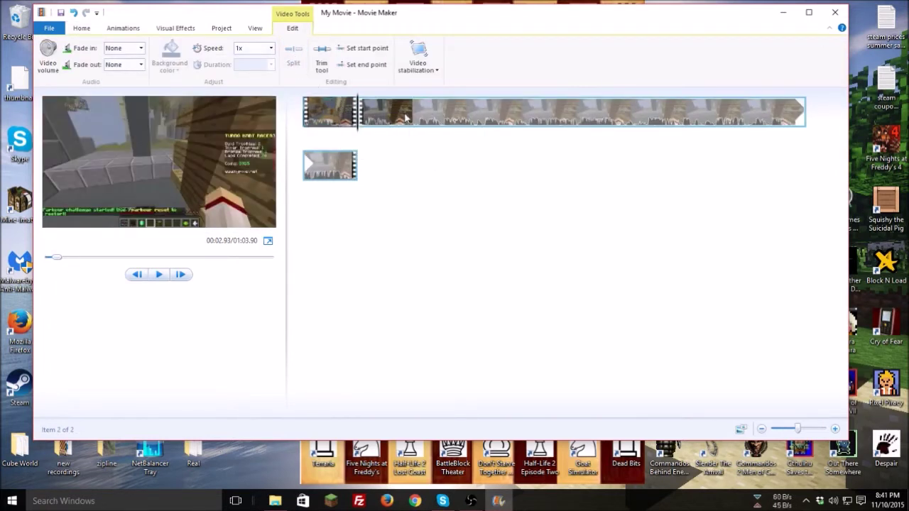
Split again at 6.4 seconds, remove the middle piece, and preview the 01:00.43 result
{"action": "left_click", "coordinate": [160, 275]}
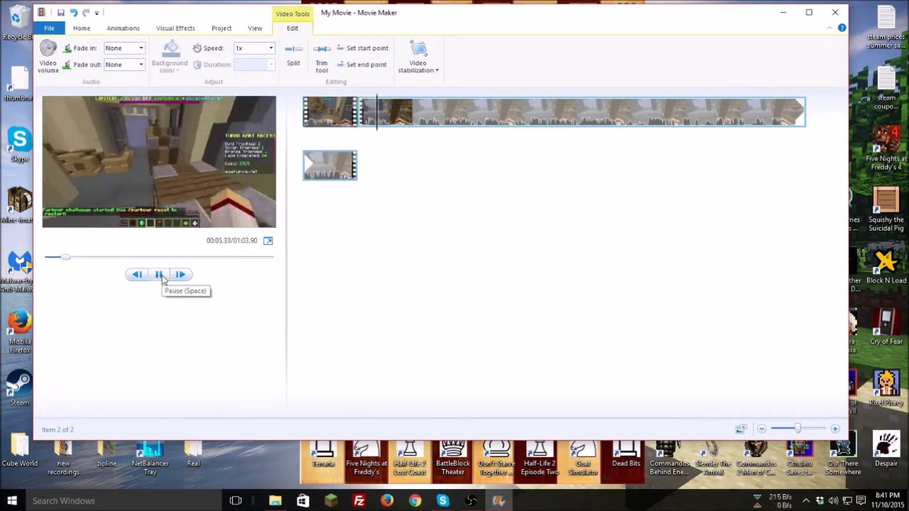
{"action": "left_click", "coordinate": [159, 275]}
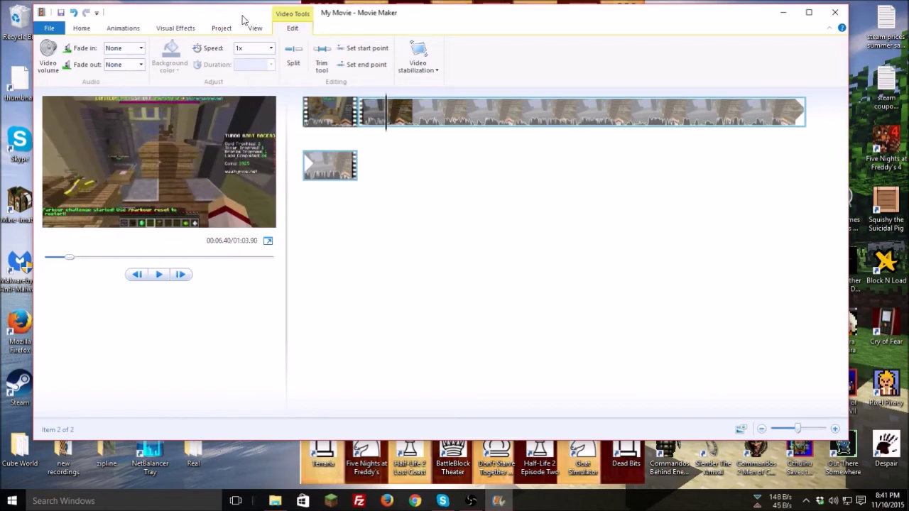
{"action": "left_click", "coordinate": [291, 59]}
{"action": "right_click", "coordinate": [378, 108]}
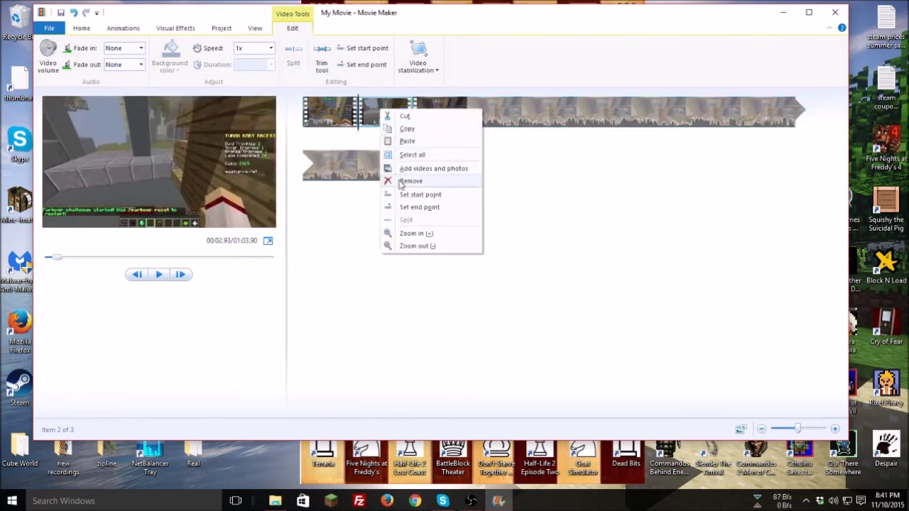
{"action": "left_click", "coordinate": [402, 180]}
{"action": "left_click", "coordinate": [160, 275]}
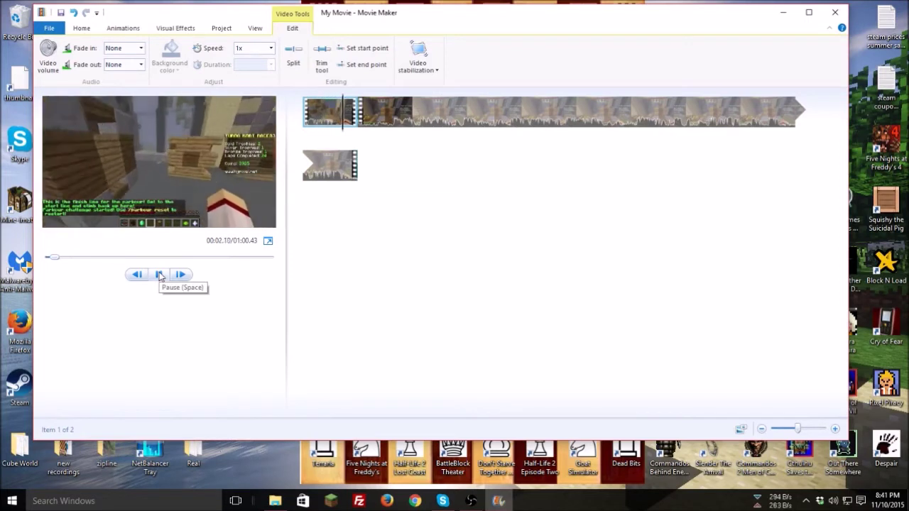
{"action": "left_click", "coordinate": [159, 275]}
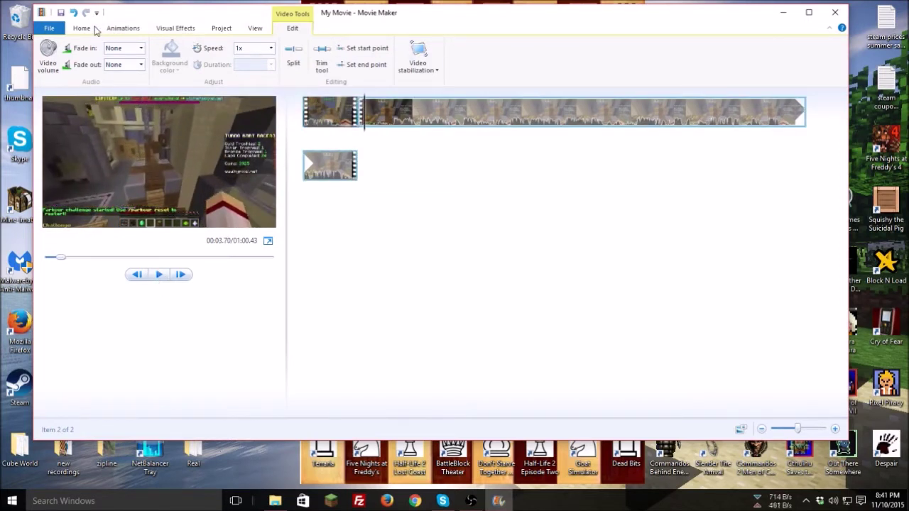
{"action": "left_click", "coordinate": [117, 27]}
{"action": "left_click", "coordinate": [291, 27]}
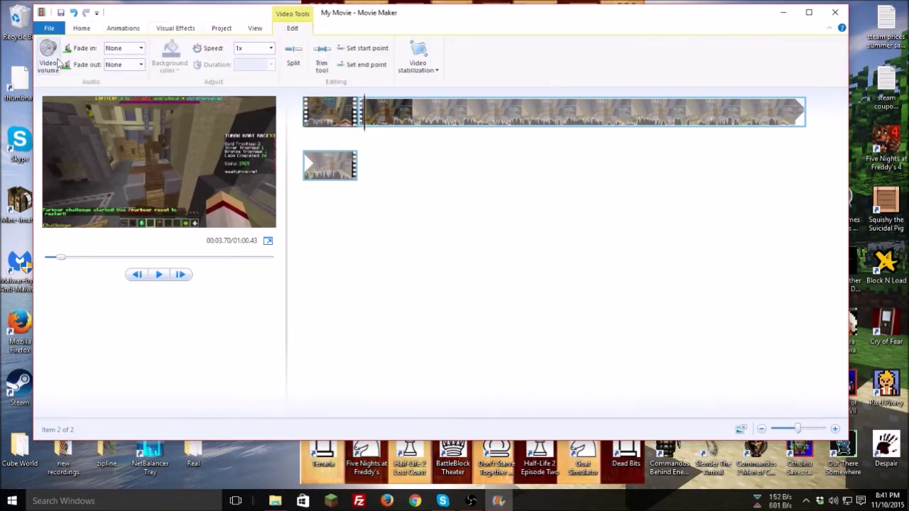
Lower the gameplay clip's video volume with the volume slider
{"action": "left_click", "coordinate": [47, 53]}
{"action": "left_click_drag", "start_coordinate": [93, 85], "coordinate": [54, 84]}
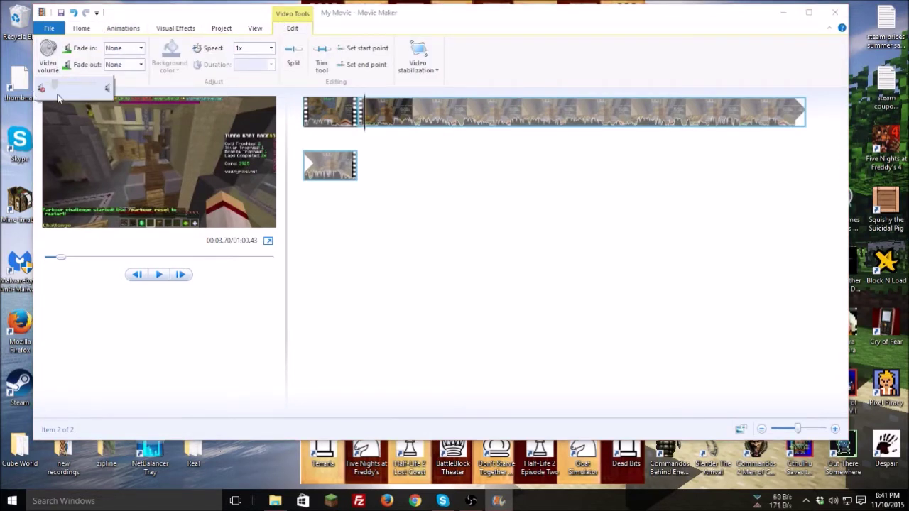
{"action": "key", "text": "Right"}
{"action": "key", "text": "Right"}
{"action": "key", "text": "Right"}
Slow the clip to 0.5x speed and preview the 01:57.97 result
{"action": "left_click", "coordinate": [272, 48]}
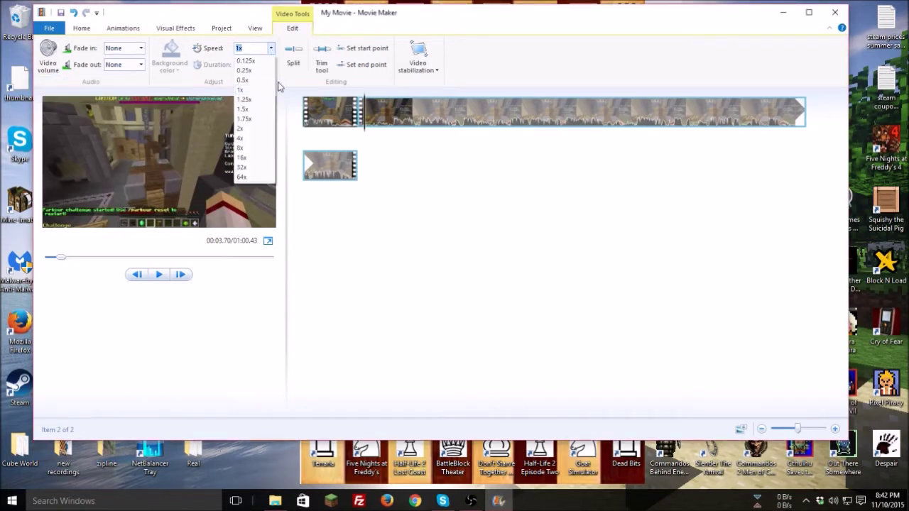
{"action": "left_click", "coordinate": [260, 80]}
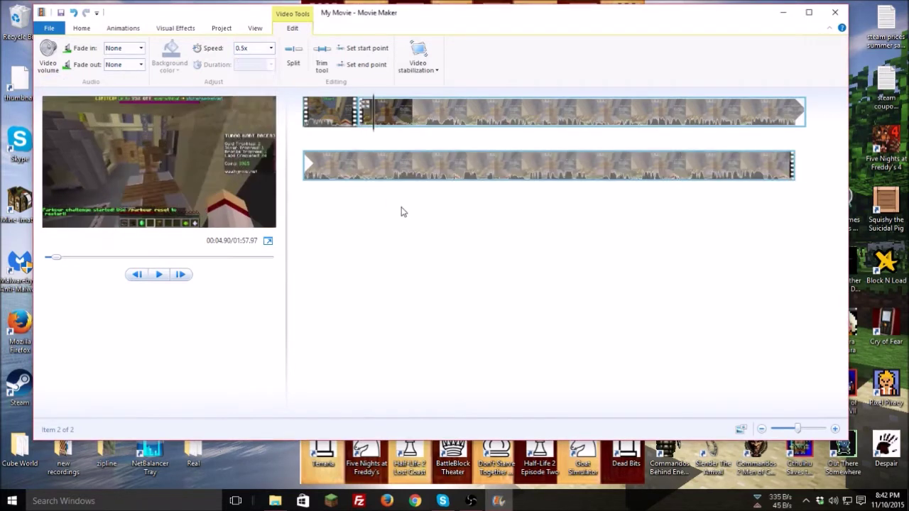
{"action": "left_click", "coordinate": [161, 274]}
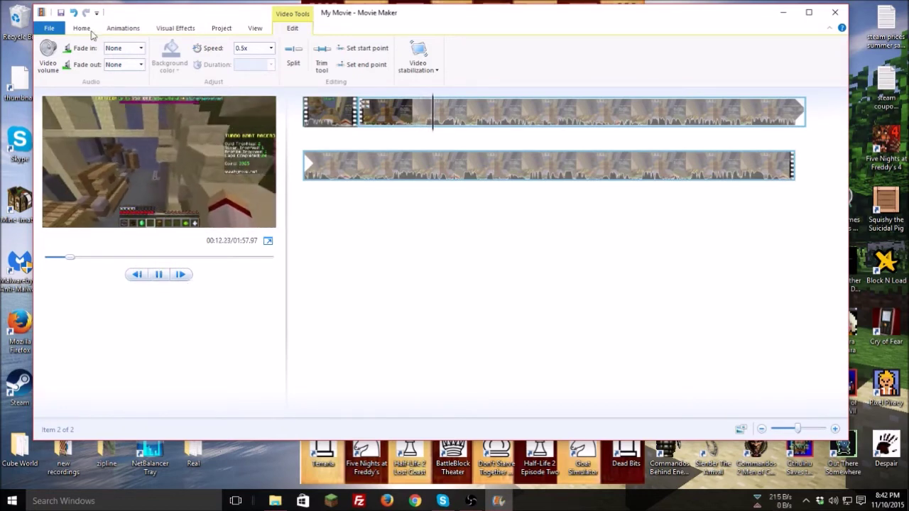
{"action": "left_click", "coordinate": [135, 119]}
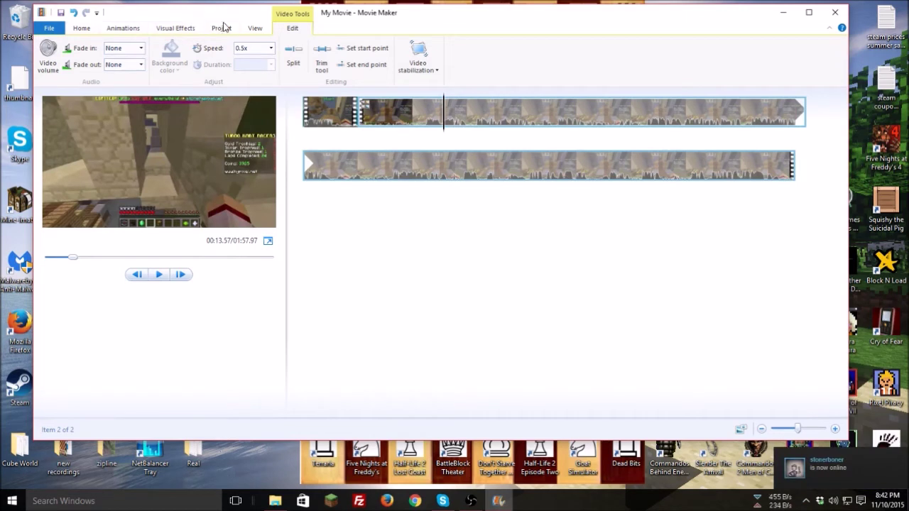
{"action": "left_click", "coordinate": [252, 29]}
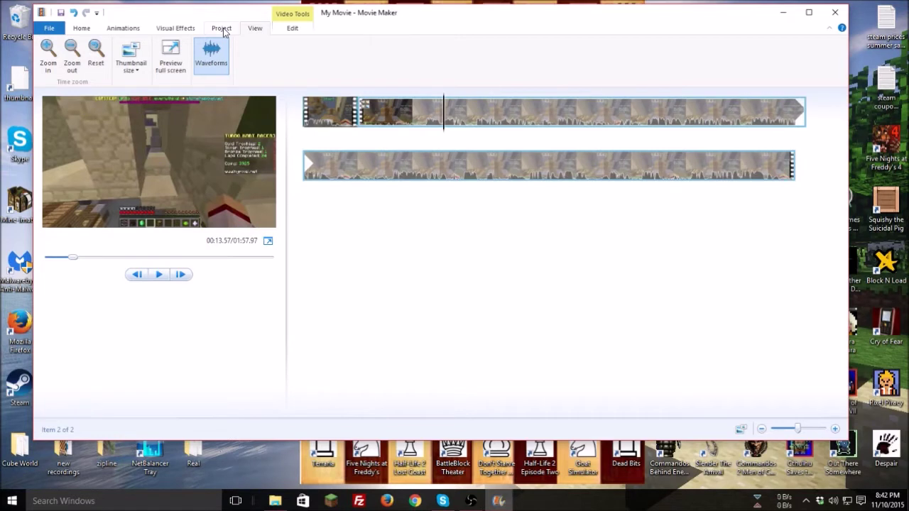
Toggle audio waveforms off and on, try 4:3, then return the project to widescreen 16:9
{"action": "left_click", "coordinate": [218, 46]}
{"action": "left_click", "coordinate": [217, 48]}
{"action": "left_click", "coordinate": [231, 29]}
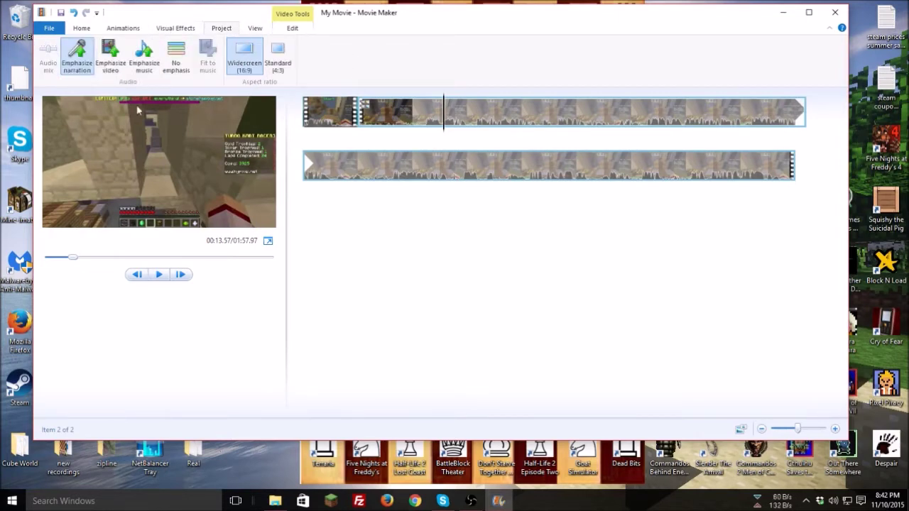
{"action": "left_click", "coordinate": [277, 55]}
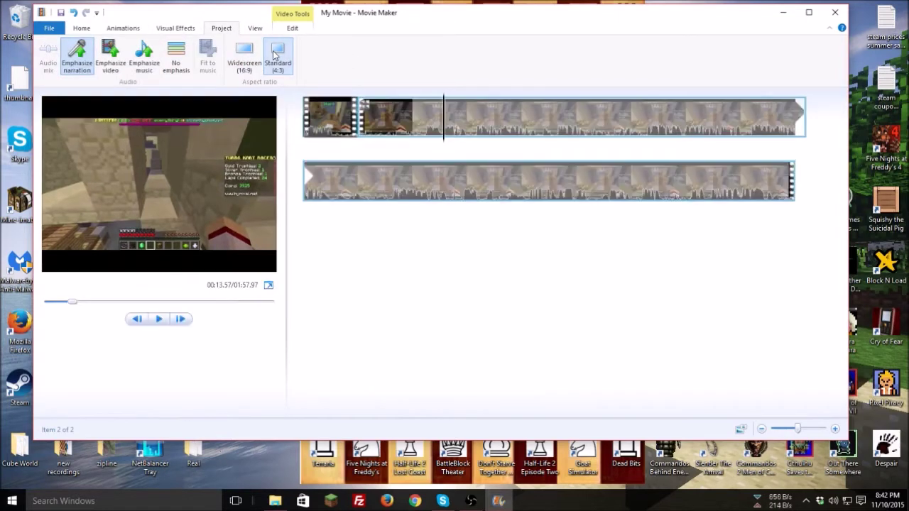
{"action": "left_click", "coordinate": [243, 54]}
{"action": "left_click", "coordinate": [175, 29]}
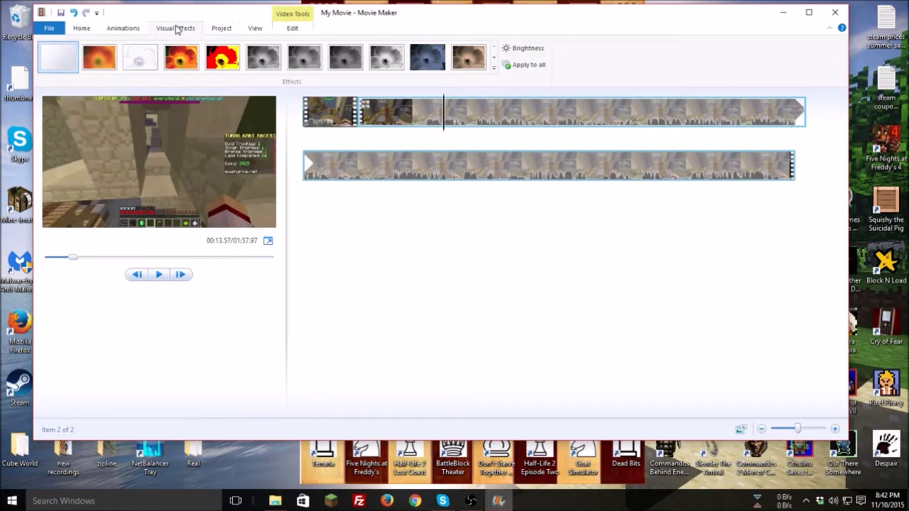
Add the second transition (1.50 s) at the second clip's start and preview it
{"action": "left_click", "coordinate": [123, 28]}
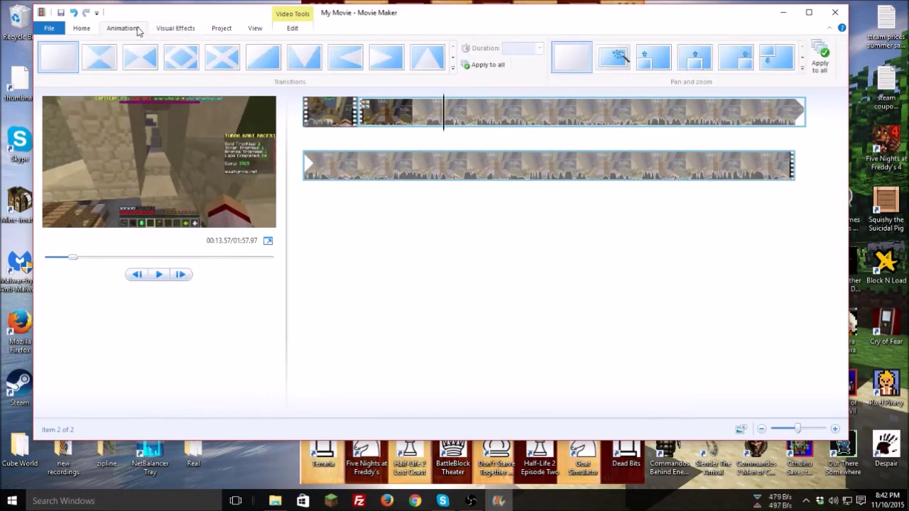
{"action": "left_click", "coordinate": [360, 125]}
{"action": "left_click", "coordinate": [99, 57]}
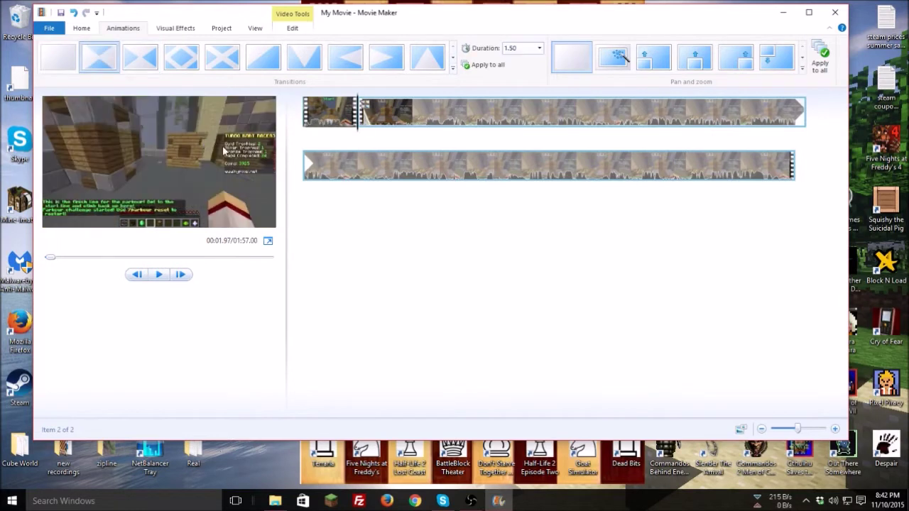
{"action": "left_click", "coordinate": [158, 274]}
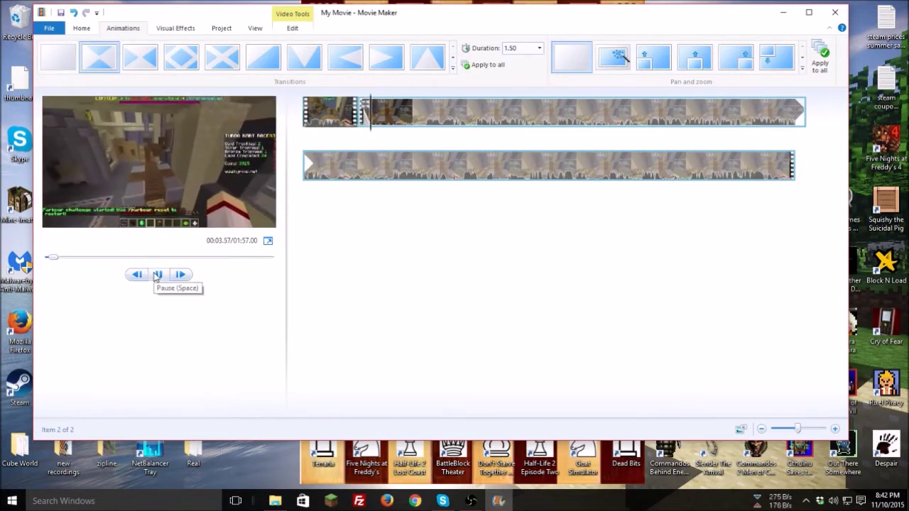
{"action": "left_click", "coordinate": [158, 275]}
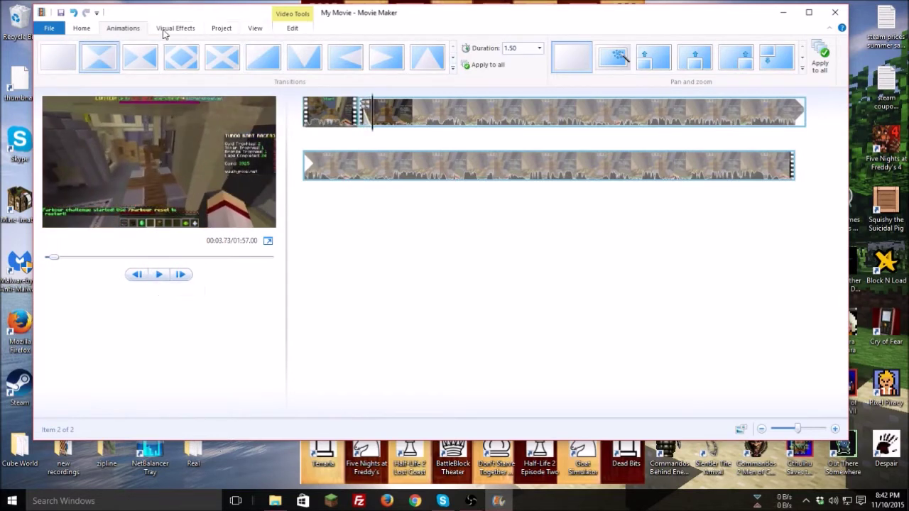
{"action": "left_click", "coordinate": [165, 30]}
{"action": "left_click", "coordinate": [90, 29]}
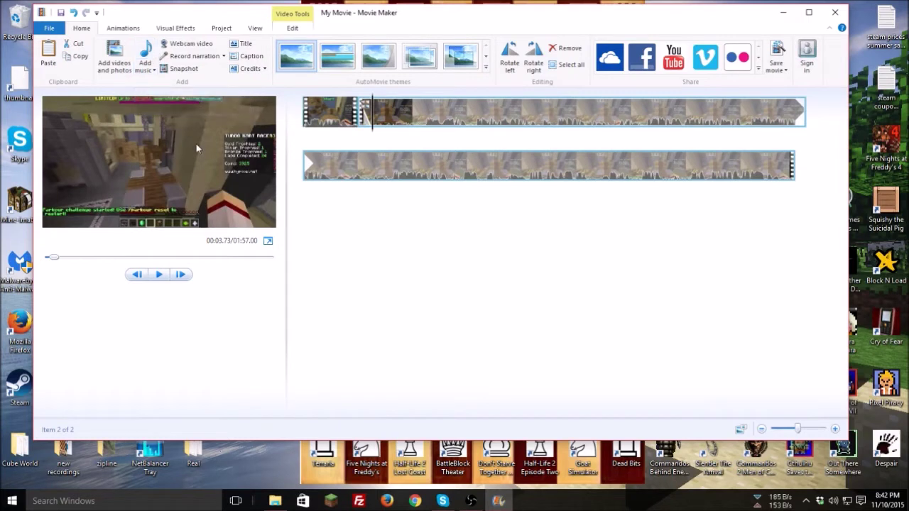
Review the File > Save movie settings, then bring the new recordings folder window forward
{"action": "left_click", "coordinate": [50, 32]}
{"action": "mouse_move", "coordinate": [105, 174]}
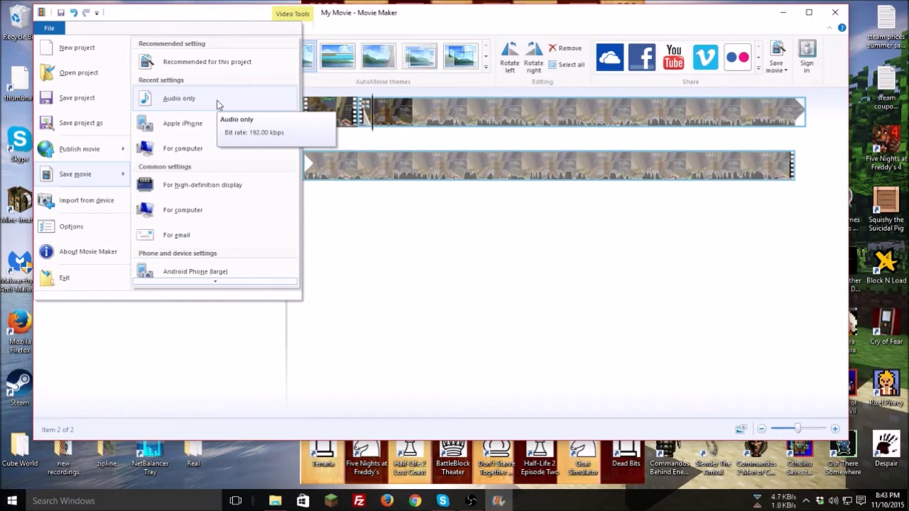
{"action": "left_click", "coordinate": [244, 355]}
{"action": "left_click", "coordinate": [274, 501]}
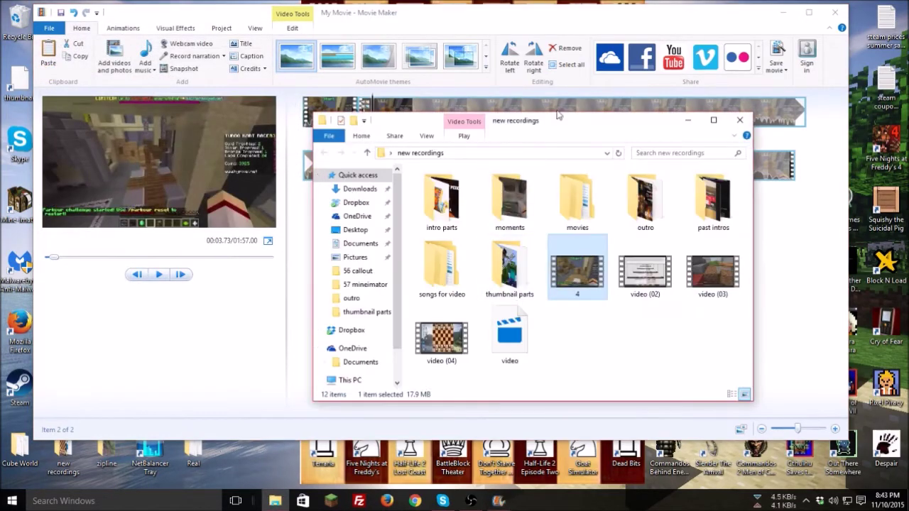
Add the gold face picture from thumbnail parts to the end of the movie and preview it
{"action": "left_click_drag", "start_coordinate": [566, 126], "coordinate": [720, 133]}
{"action": "double_click", "coordinate": [663, 277]}
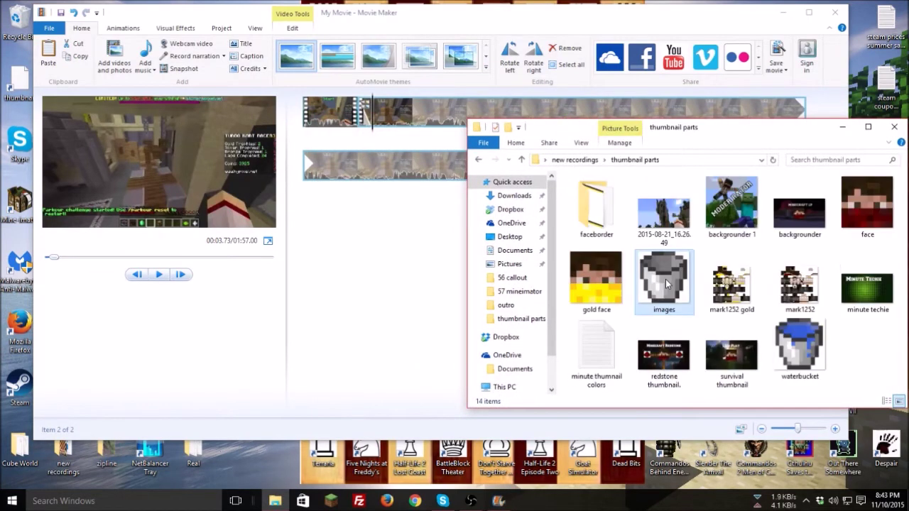
{"action": "left_click_drag", "start_coordinate": [619, 280], "coordinate": [387, 279]}
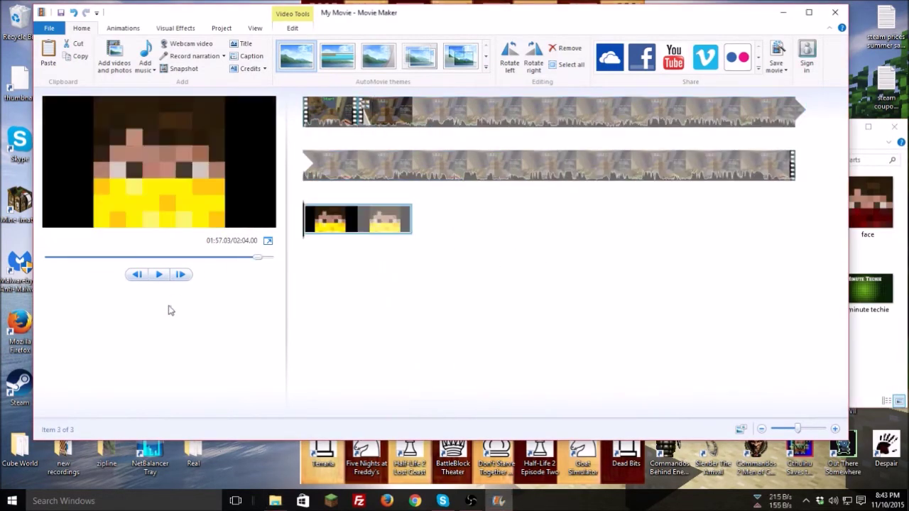
{"action": "left_click", "coordinate": [159, 274]}
{"action": "left_click", "coordinate": [159, 274]}
Set the picture clip's duration to 8.00 seconds, bringing the movie to 02:05.00
{"action": "left_click", "coordinate": [292, 28]}
{"action": "left_click", "coordinate": [257, 65]}
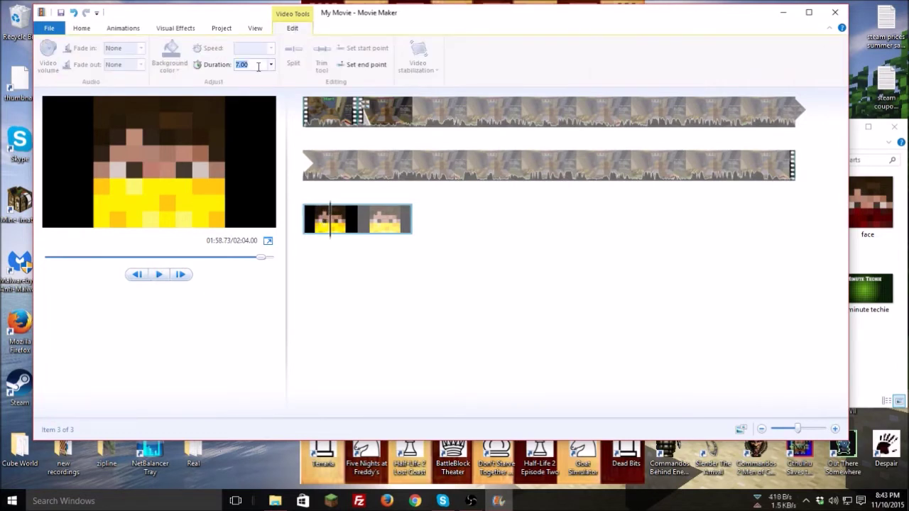
{"action": "type", "text": "8.00"}
{"action": "key", "text": "Return"}
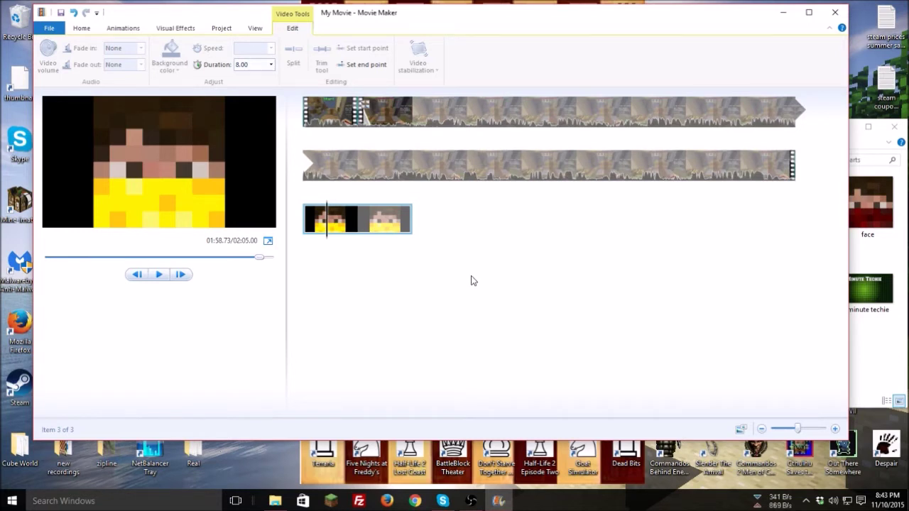
Set end points on the face picture and on the gameplay clip around 01:02
{"action": "left_click", "coordinate": [378, 64]}
{"action": "left_click", "coordinate": [379, 158]}
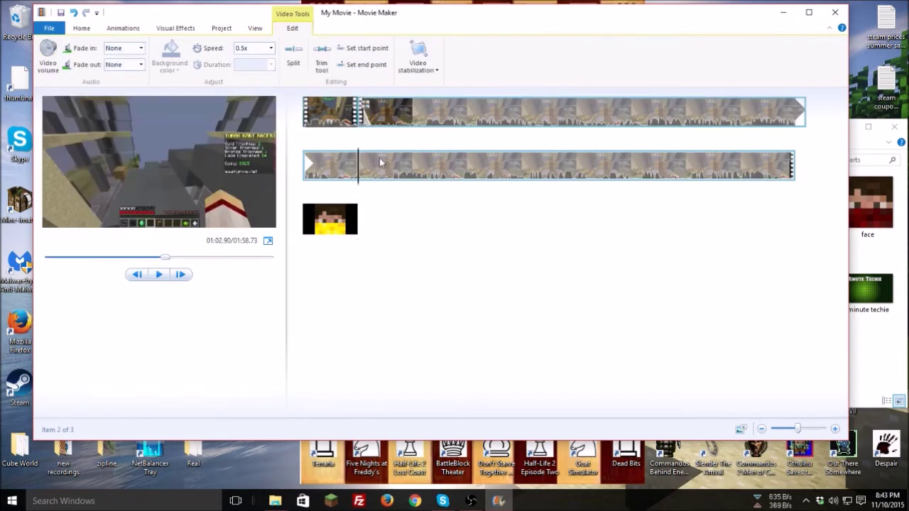
{"action": "left_click", "coordinate": [372, 65]}
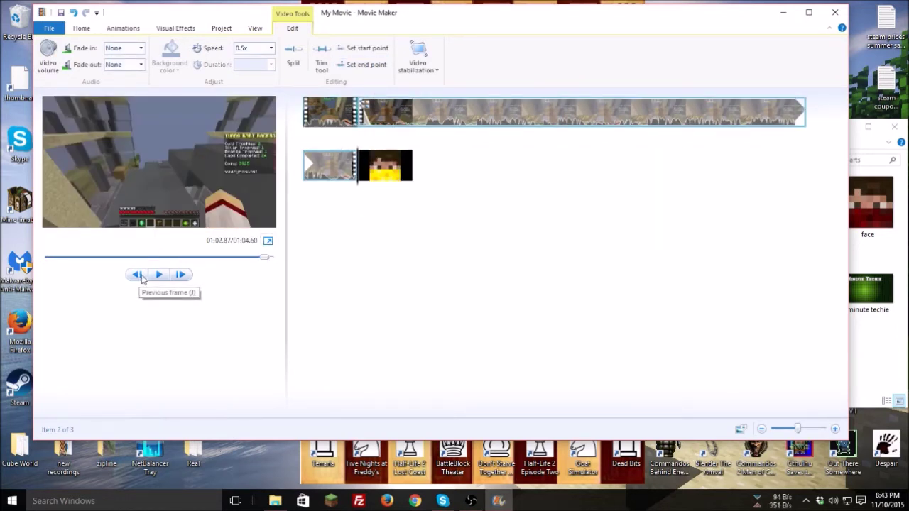
Apply anti-shake video stabilization to the footage and preview the result
{"action": "left_click", "coordinate": [418, 68]}
{"action": "left_click", "coordinate": [432, 109]}
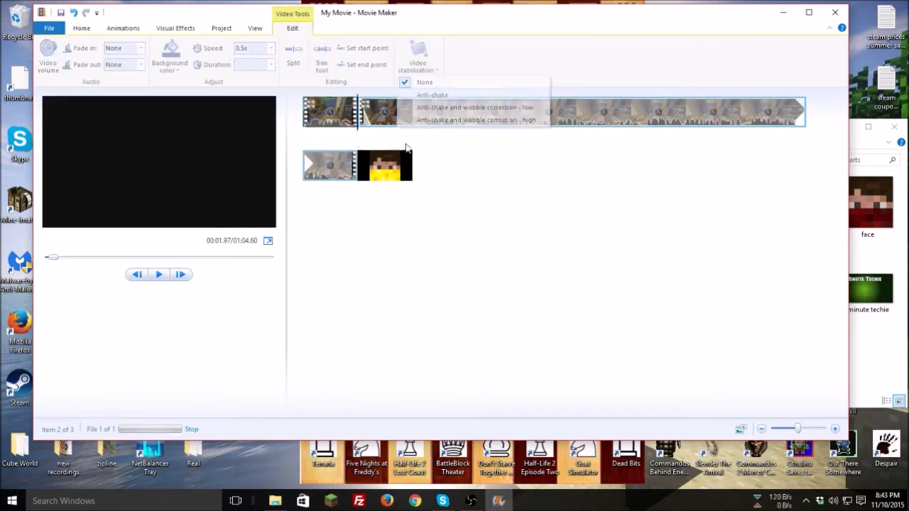
{"action": "left_click", "coordinate": [159, 279]}
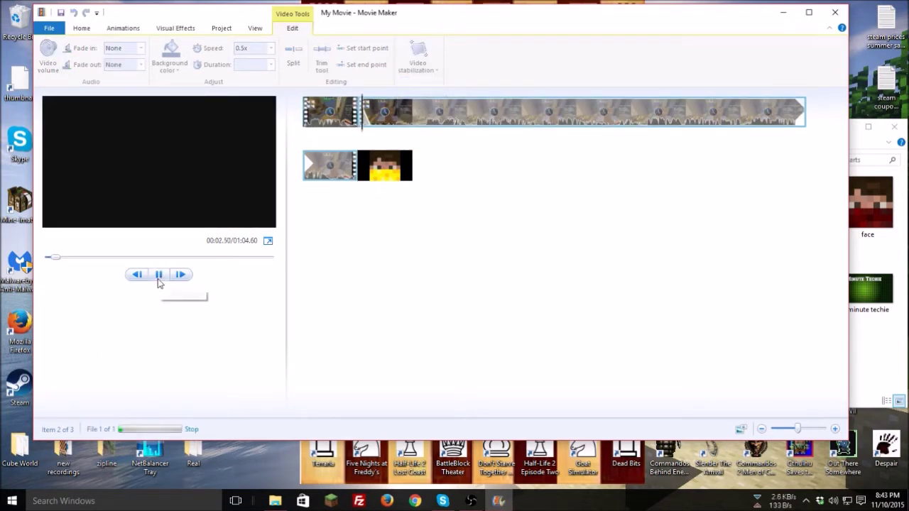
{"action": "left_click", "coordinate": [158, 278]}
{"action": "left_click", "coordinate": [81, 29]}
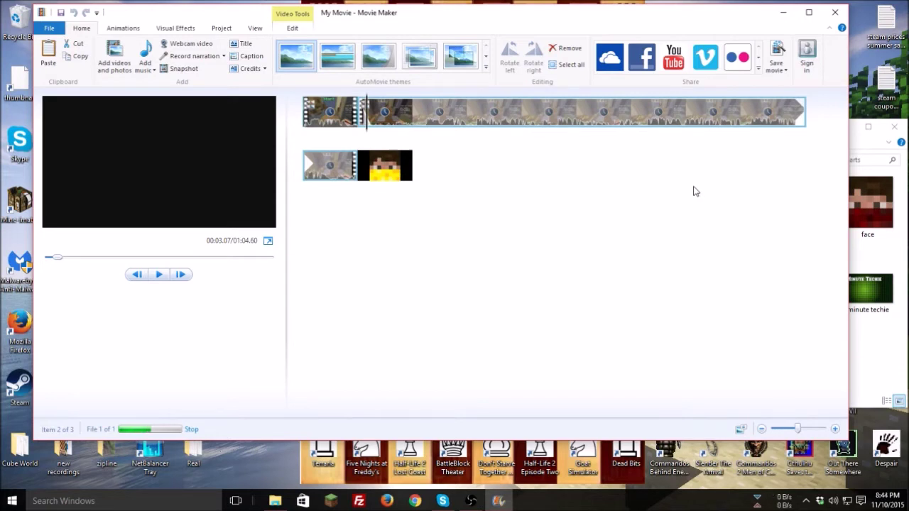
Close Movie Maker without saving, close thumbnail parts, and reopen new recordings centred on screen
{"action": "left_click", "coordinate": [834, 12]}
{"action": "left_click", "coordinate": [468, 228]}
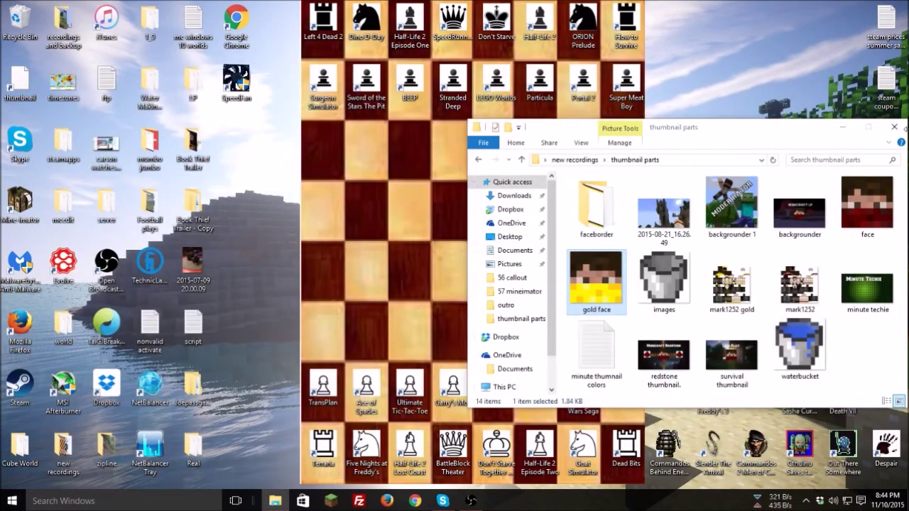
{"action": "left_click", "coordinate": [894, 127]}
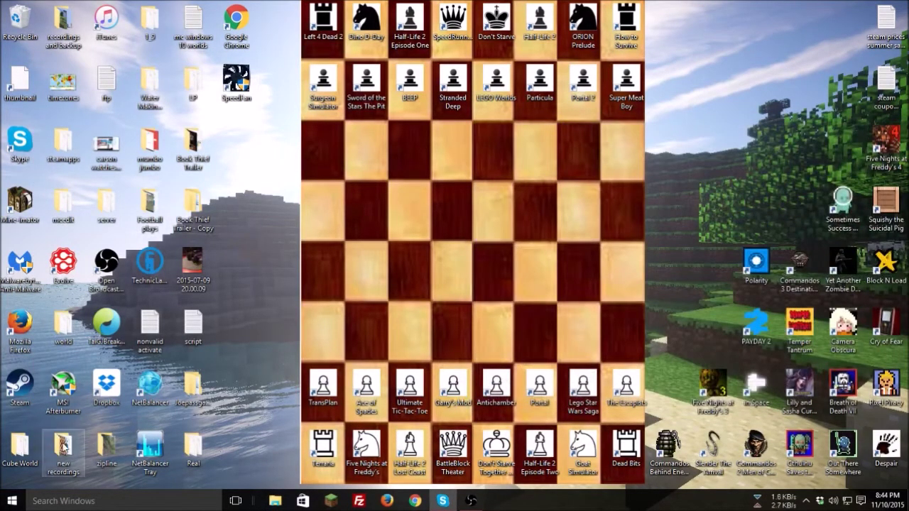
{"action": "double_click", "coordinate": [63, 447]}
{"action": "left_click_drag", "start_coordinate": [365, 25], "coordinate": [630, 72]}
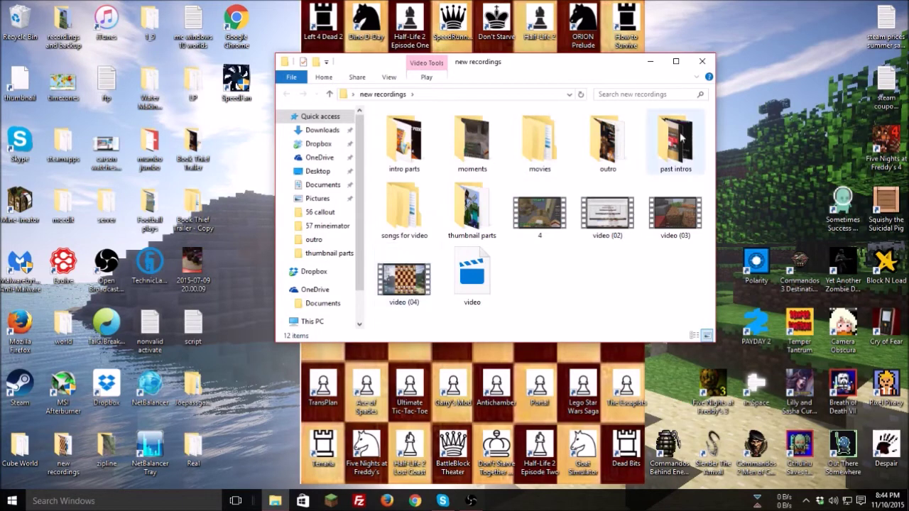
Look inside the past intros, moments and intro parts folders, returning to new recordings each time
{"action": "left_click", "coordinate": [664, 149]}
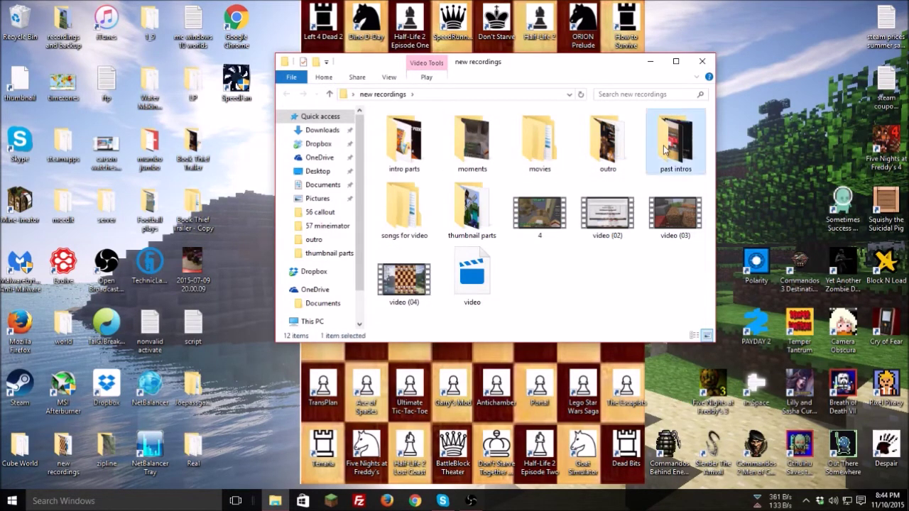
{"action": "double_click", "coordinate": [664, 149]}
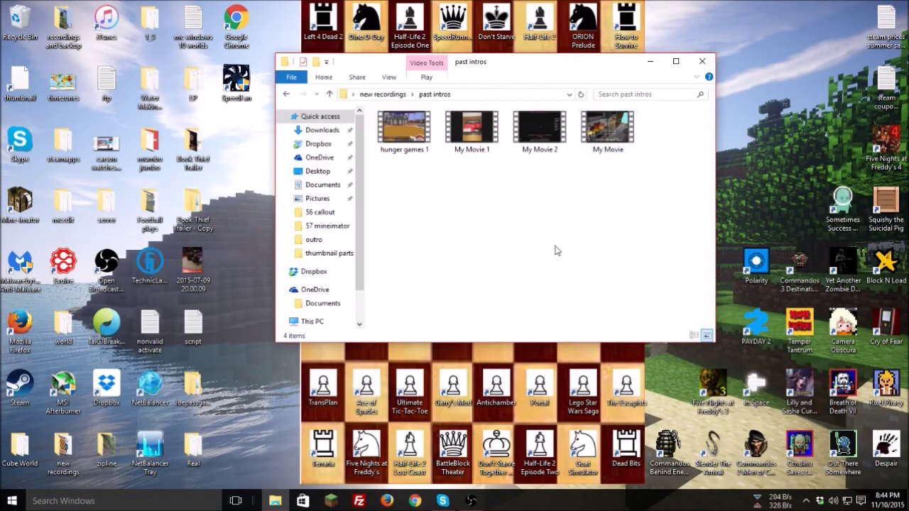
{"action": "left_click", "coordinate": [286, 94]}
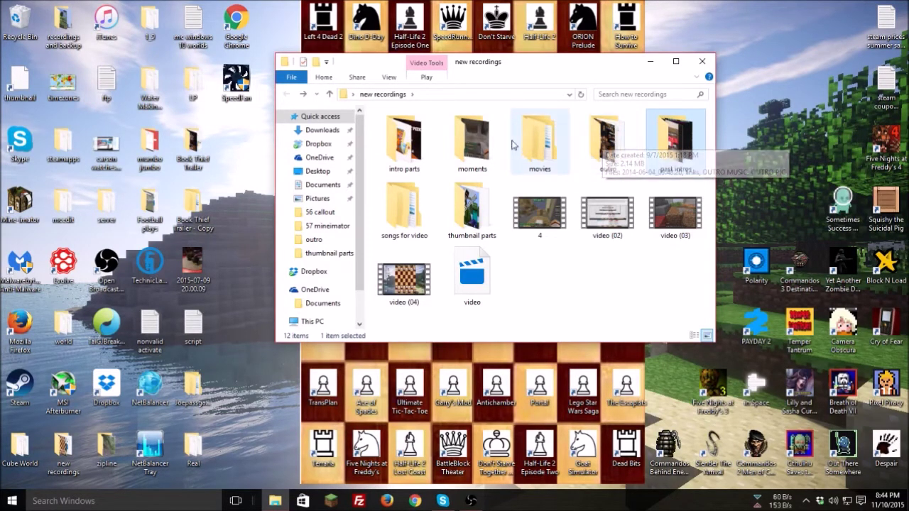
{"action": "double_click", "coordinate": [472, 142]}
{"action": "left_click", "coordinate": [287, 95]}
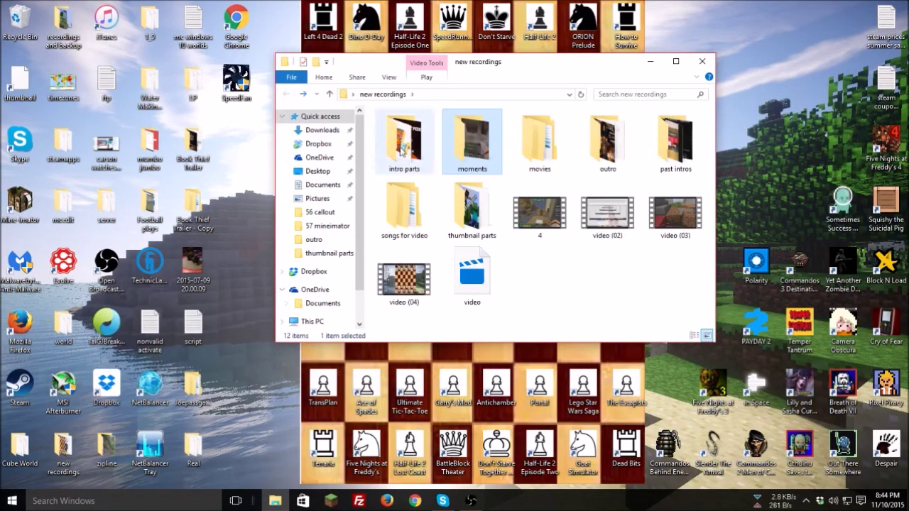
{"action": "double_click", "coordinate": [405, 142]}
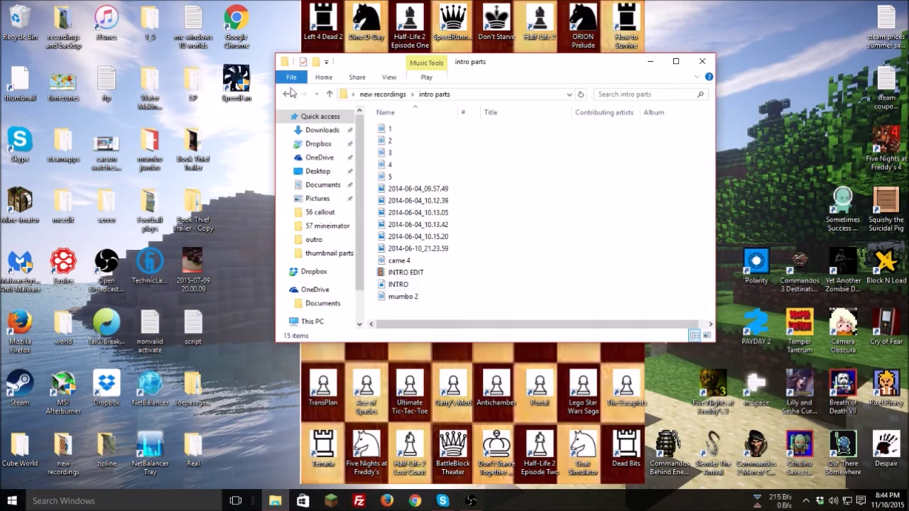
{"action": "left_click", "coordinate": [287, 93]}
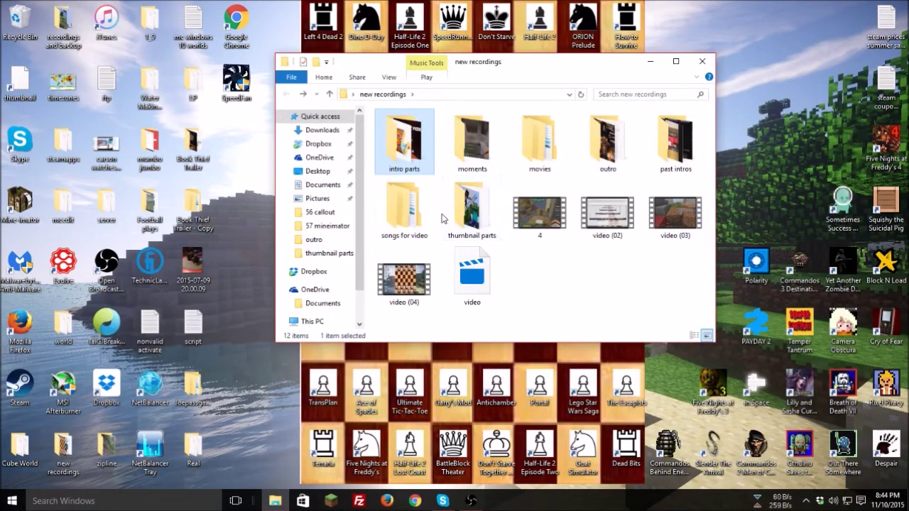
Browse songs for video and Nickta music, then open the audionautix song credit note in Notepad
{"action": "double_click", "coordinate": [422, 214]}
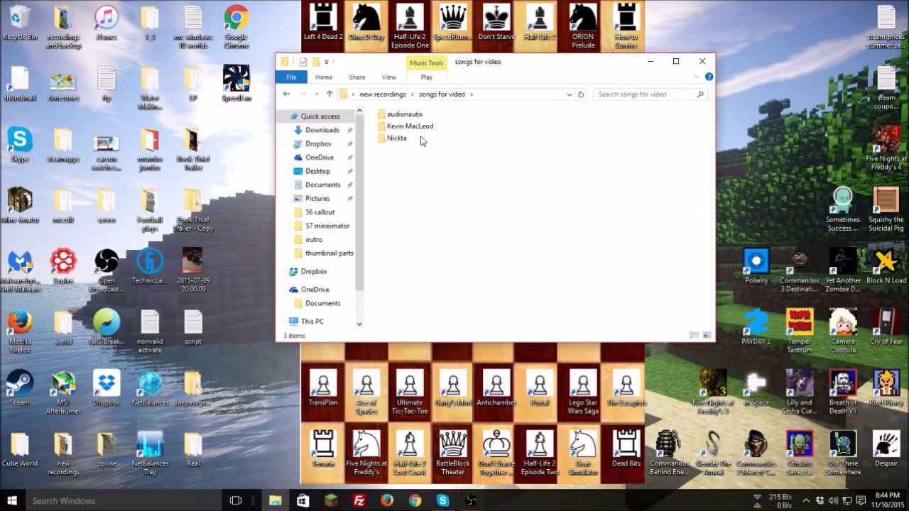
{"action": "double_click", "coordinate": [398, 138]}
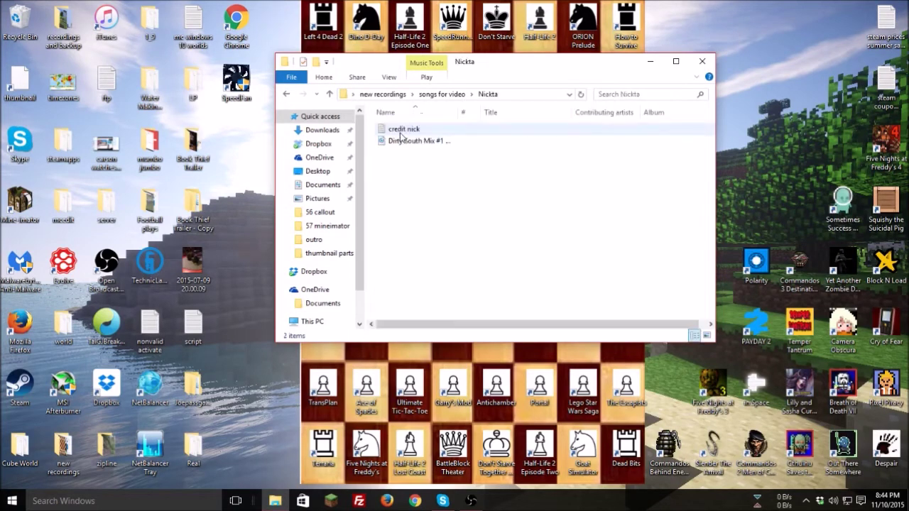
{"action": "left_click", "coordinate": [286, 94]}
{"action": "left_click", "coordinate": [408, 115]}
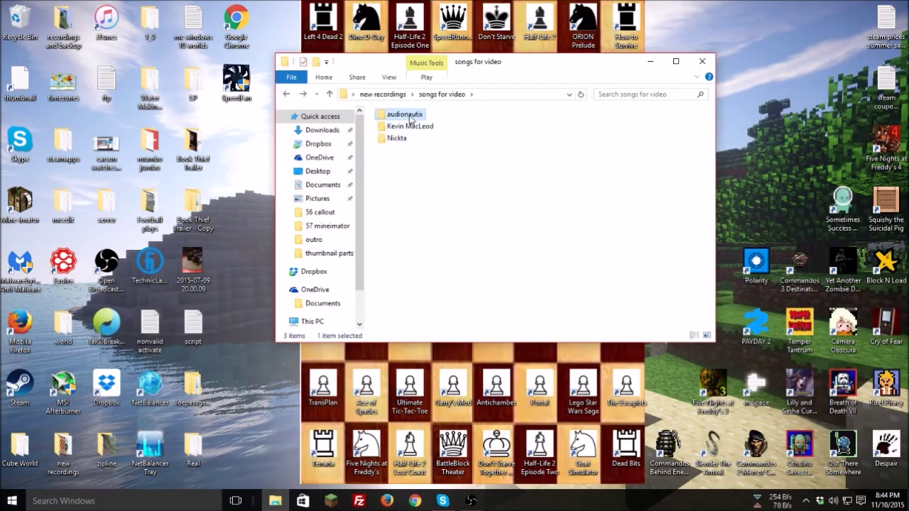
{"action": "double_click", "coordinate": [409, 115]}
{"action": "double_click", "coordinate": [398, 201]}
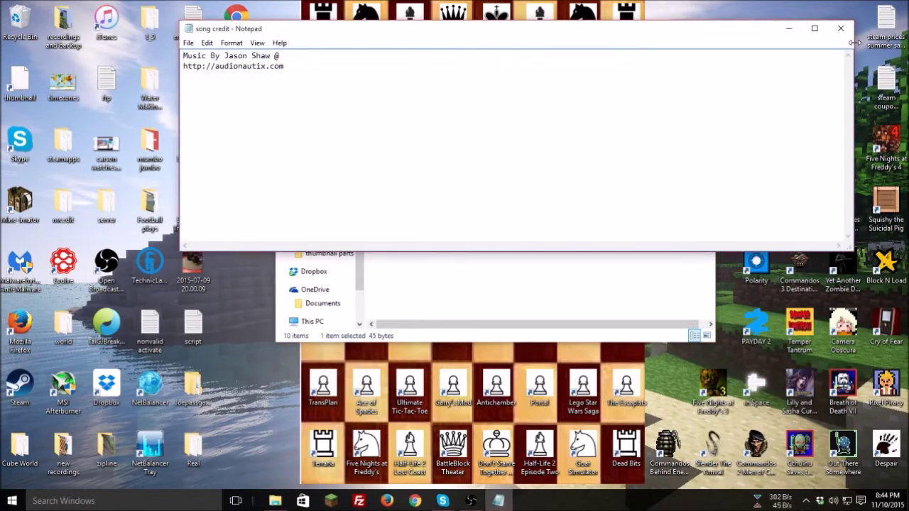
Close the song credit note and briefly preview the HighTension track in the music player
{"action": "left_click", "coordinate": [840, 29]}
{"action": "double_click", "coordinate": [405, 176]}
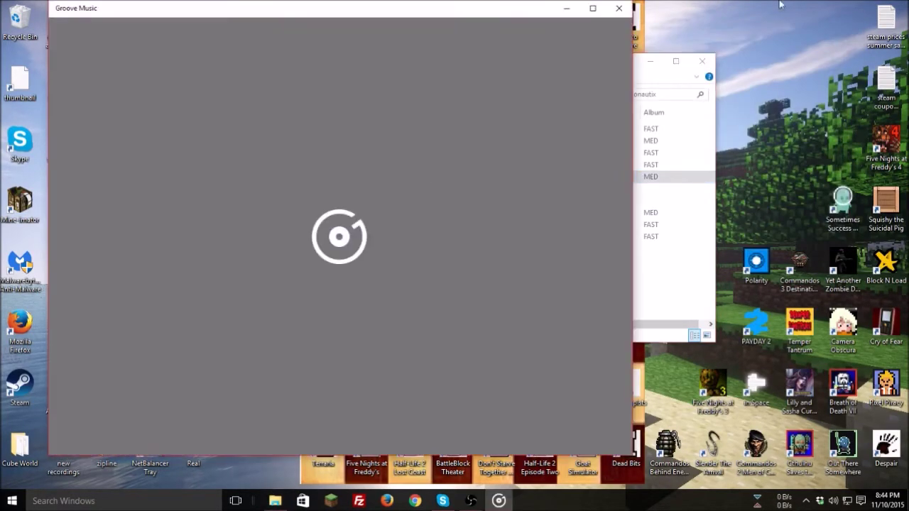
{"action": "left_click", "coordinate": [619, 8]}
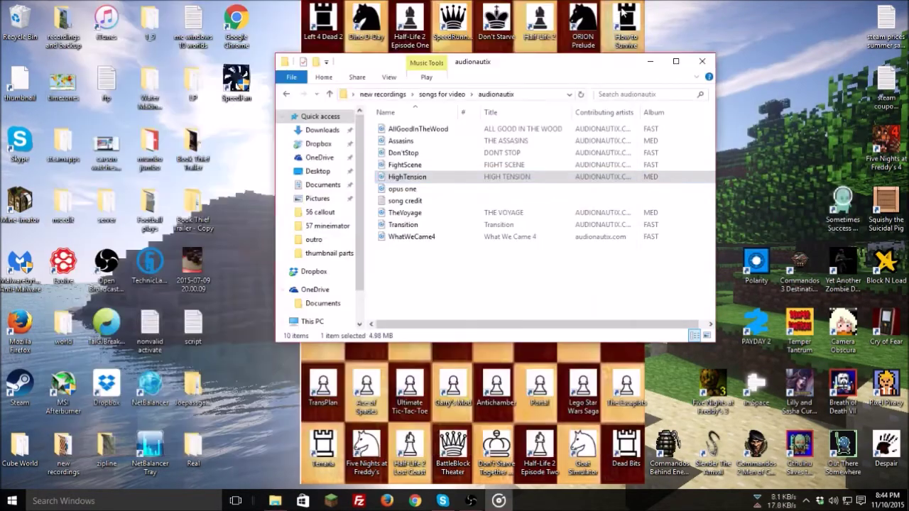
Go back to new recordings and open thumbnail parts > faceborder
{"action": "left_click", "coordinate": [286, 95]}
{"action": "left_click", "coordinate": [285, 97]}
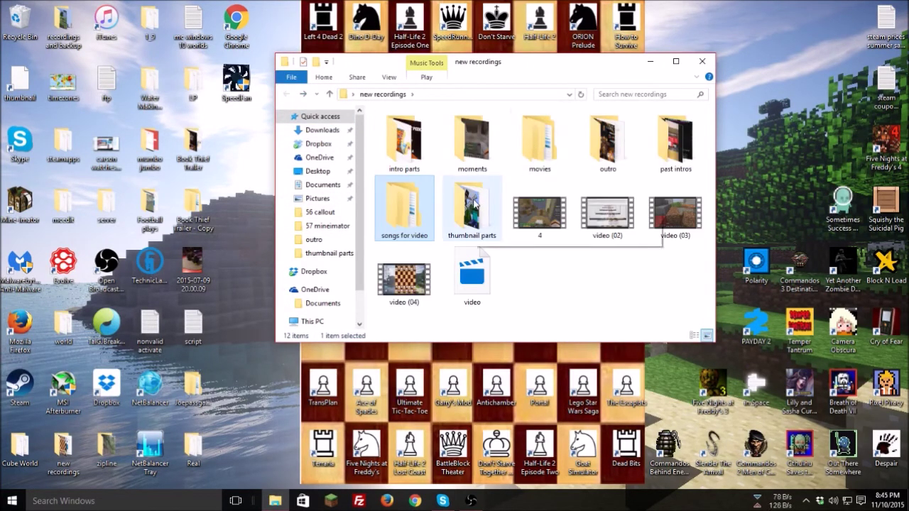
{"action": "double_click", "coordinate": [474, 204]}
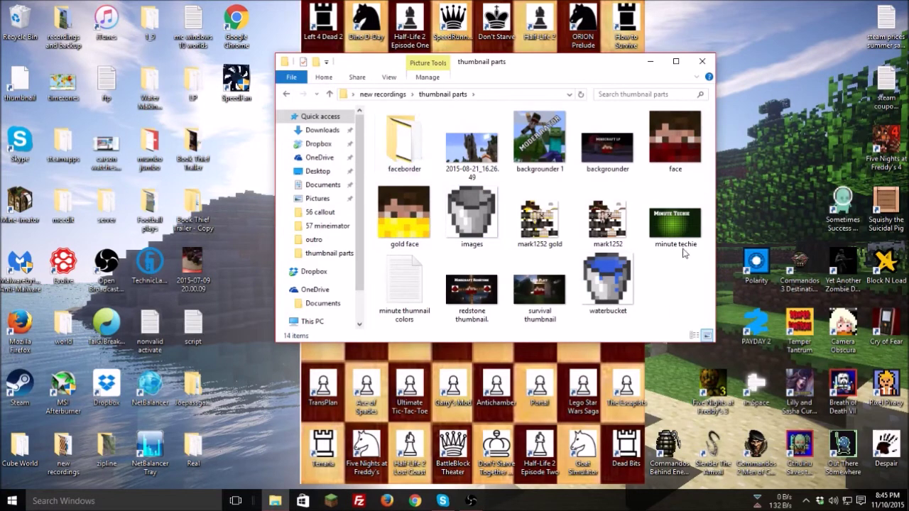
{"action": "double_click", "coordinate": [408, 146]}
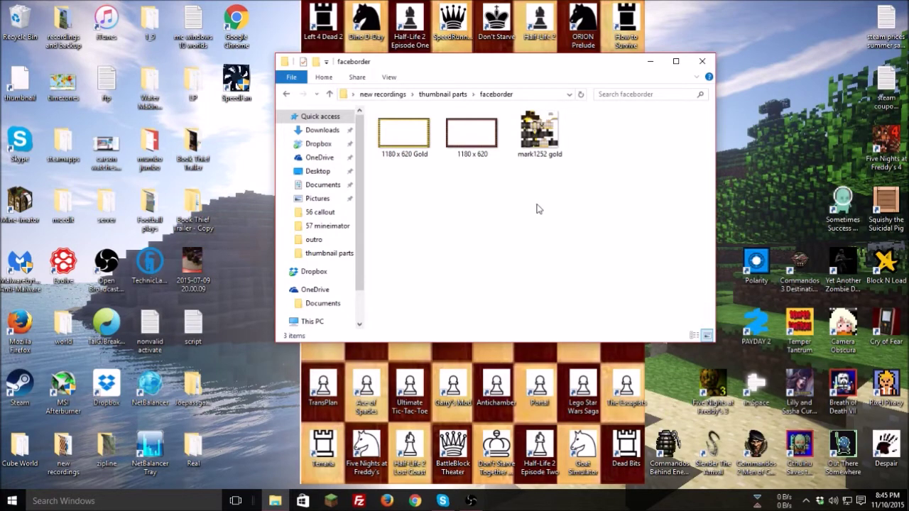
Go back to thumbnail parts and launch Paint through a Start menu search for 'paint'
{"action": "left_click", "coordinate": [287, 94]}
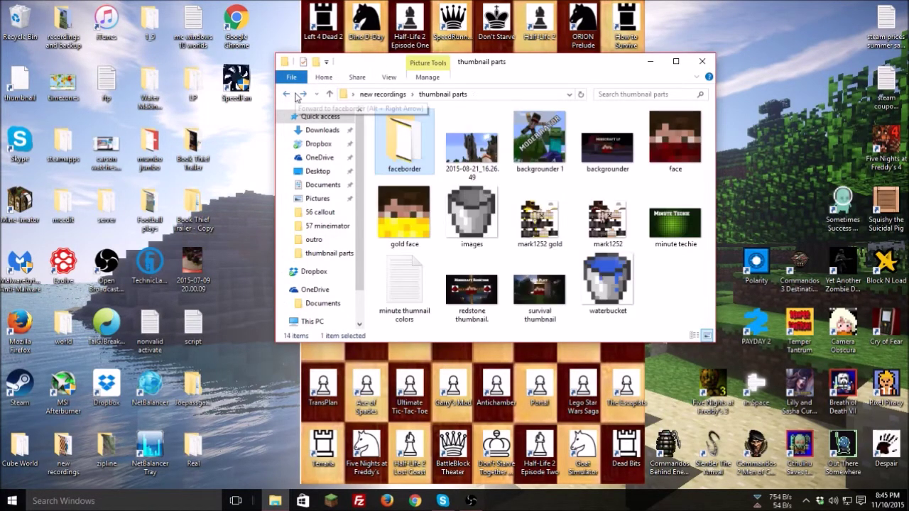
{"action": "left_click", "coordinate": [140, 504]}
{"action": "type", "text": "paint"}
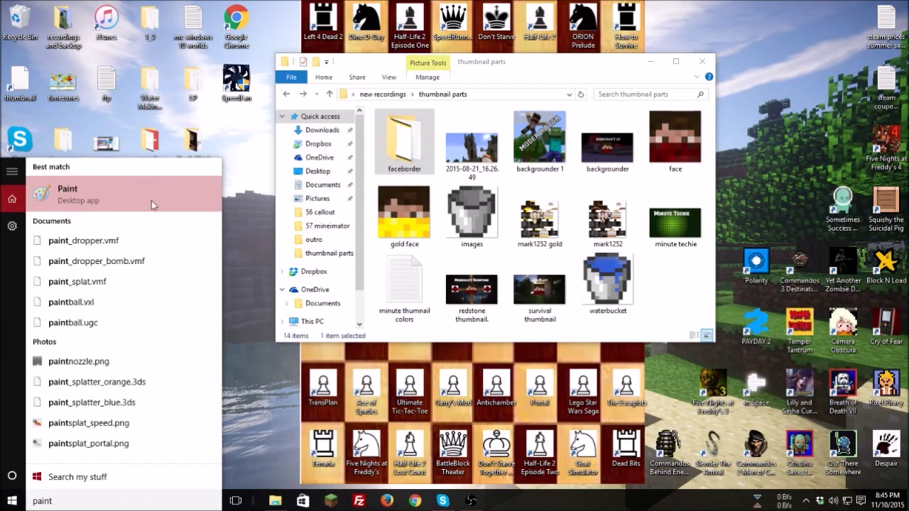
{"action": "key", "text": "Escape"}
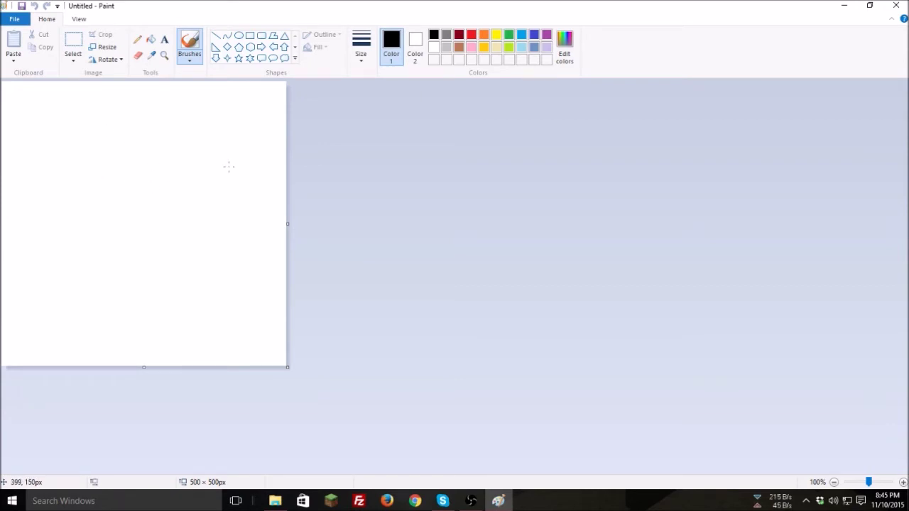
Draw a freehand test stroke on the blank 500 × 500 canvas and undo it
{"action": "mouse_move", "coordinate": [117, 139]}
{"action": "left_mouse_down"}
{"action": "mouse_move", "coordinate": [195, 203]}
{"action": "mouse_move", "coordinate": [264, 323]}
{"action": "mouse_move", "coordinate": [121, 289]}
{"action": "mouse_move", "coordinate": [186, 251]}
{"action": "mouse_move", "coordinate": [216, 123]}
{"action": "mouse_move", "coordinate": [271, 221]}
{"action": "mouse_move", "coordinate": [222, 287]}
{"action": "left_mouse_up"}
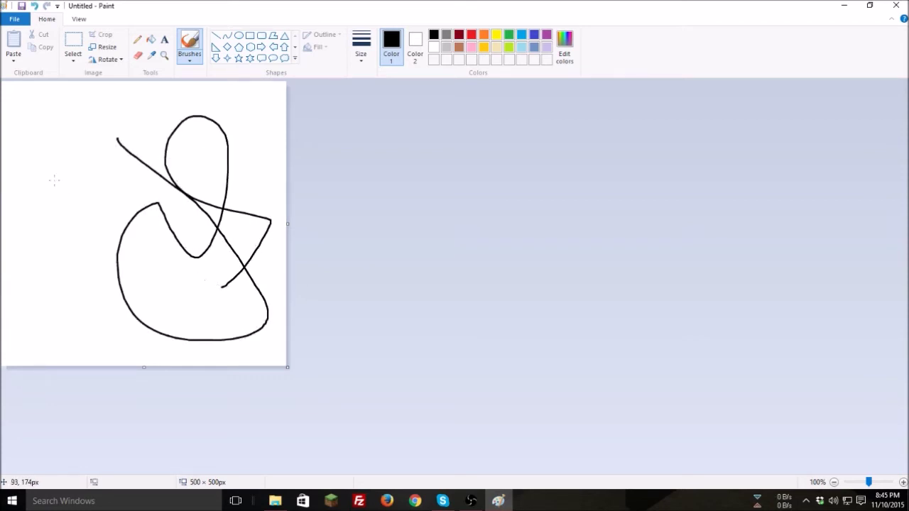
{"action": "left_click", "coordinate": [33, 7]}
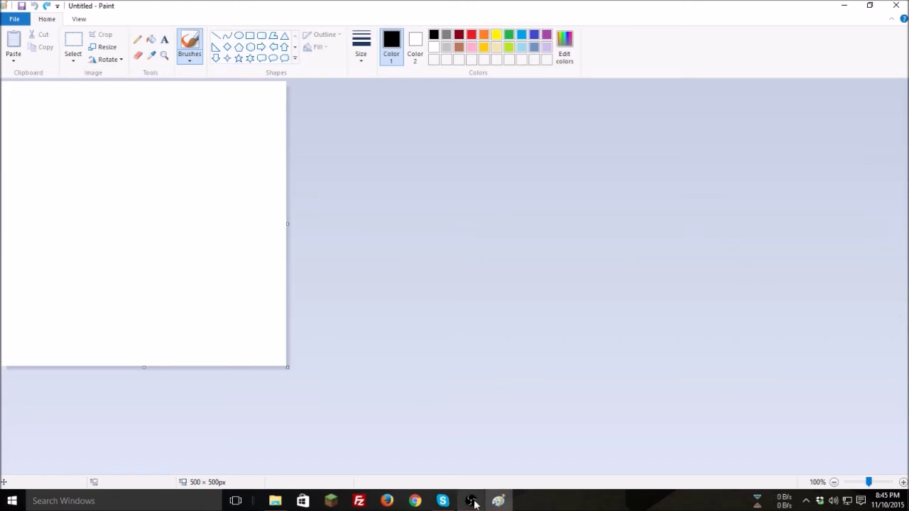
{"action": "mouse_move", "coordinate": [470, 501]}
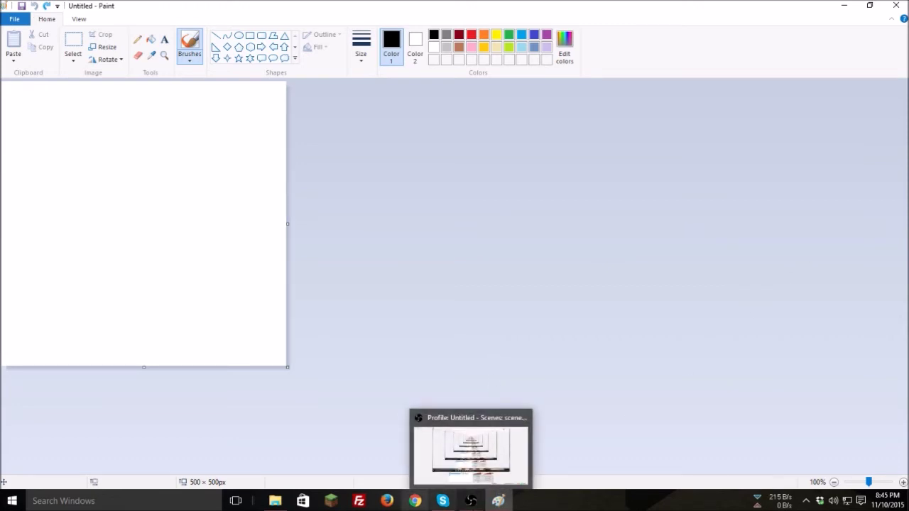
Open gold face in Paint, discarding the blank canvas, and resize it to 50 × 50 pixels
{"action": "left_click", "coordinate": [274, 501]}
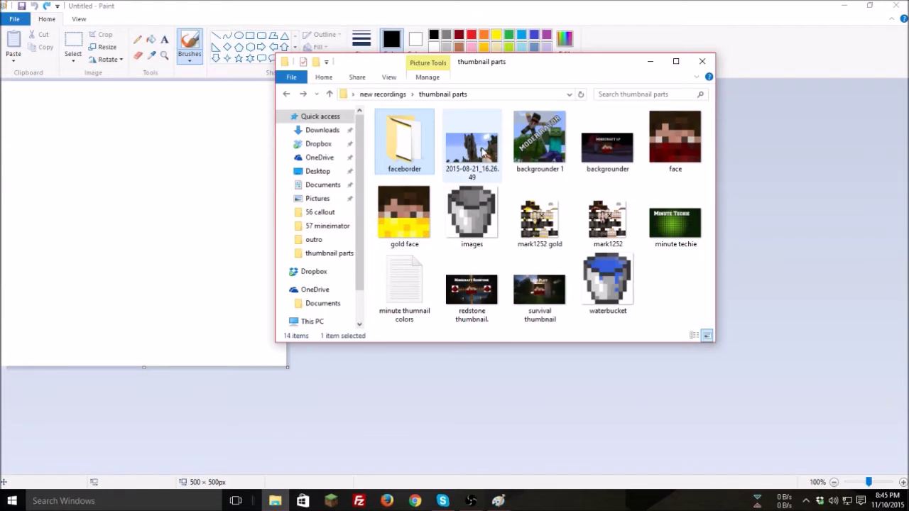
{"action": "left_click_drag", "start_coordinate": [543, 142], "coordinate": [192, 206]}
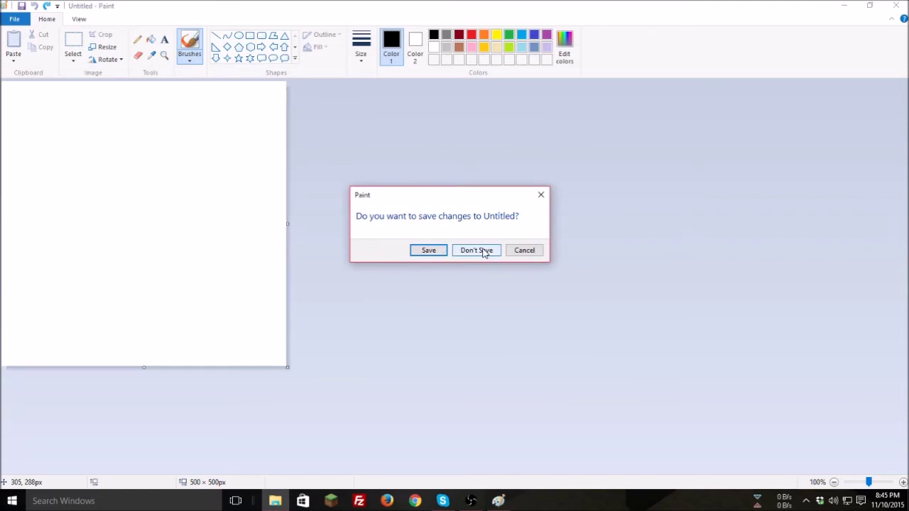
{"action": "left_click", "coordinate": [476, 249]}
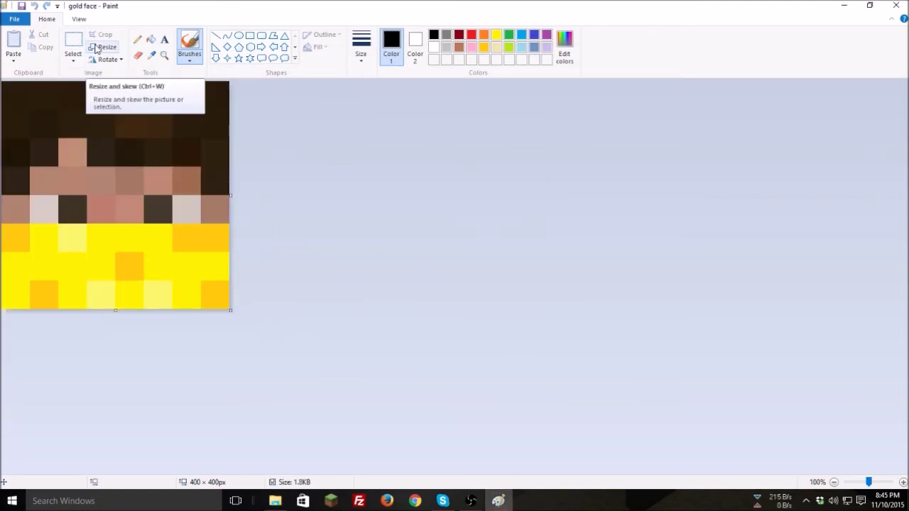
{"action": "left_click", "coordinate": [96, 48]}
{"action": "left_click", "coordinate": [130, 89]}
{"action": "left_click", "coordinate": [148, 106]}
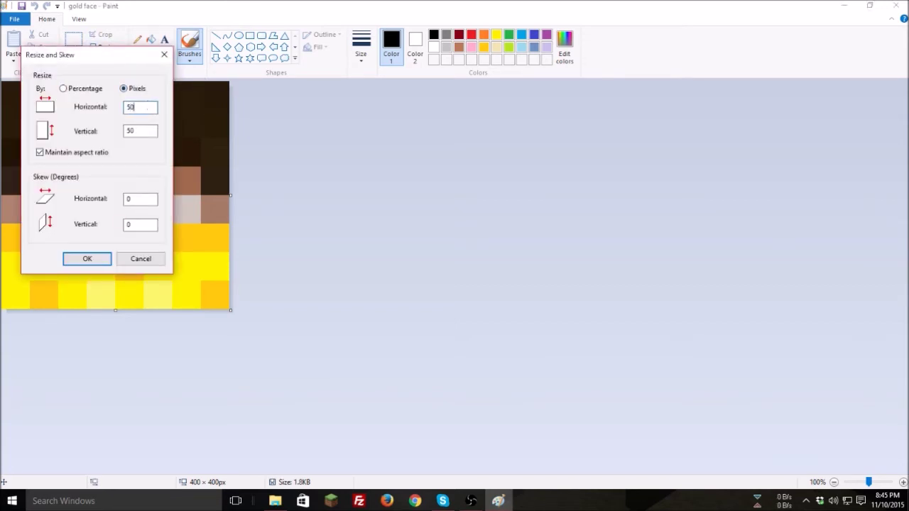
{"action": "left_click", "coordinate": [96, 258]}
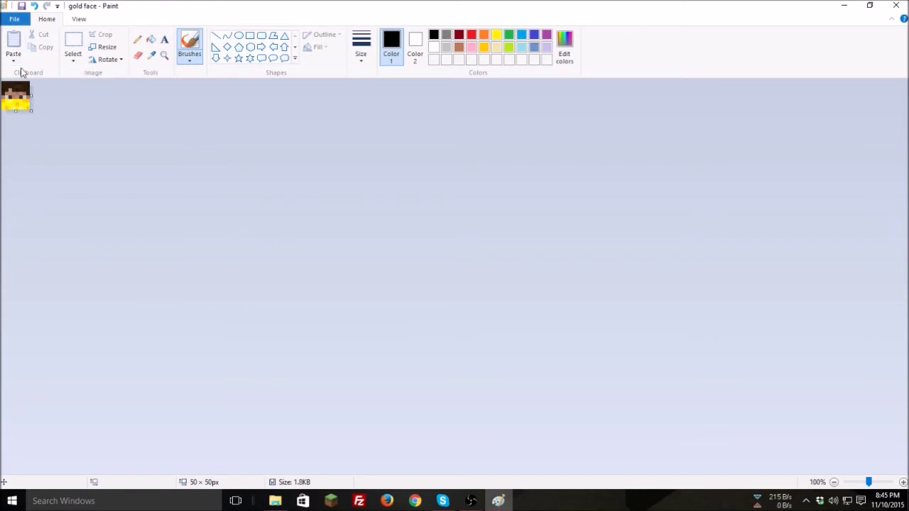
Select the whole face, stretch it far beyond the canvas, then close without saving
{"action": "left_click", "coordinate": [73, 42]}
{"action": "left_click_drag", "start_coordinate": [7, 84], "coordinate": [15, 95]}
{"action": "right_click", "coordinate": [15, 94]}
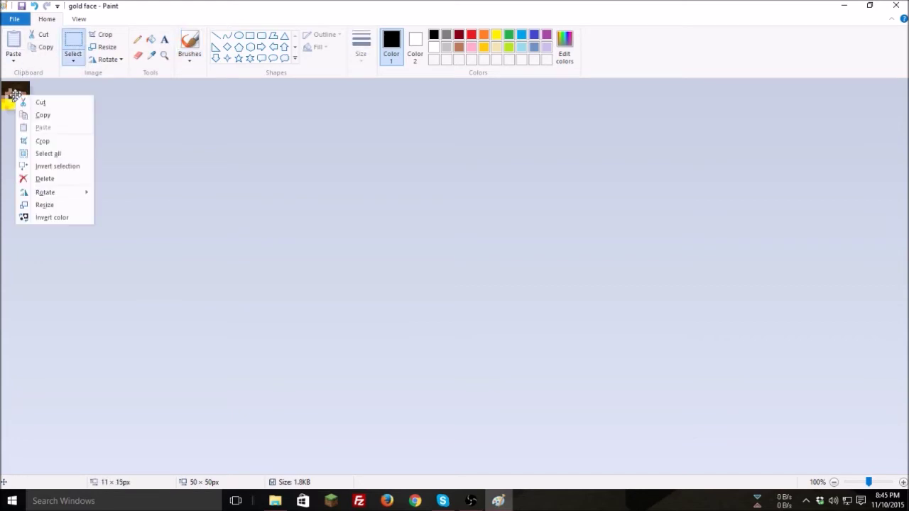
{"action": "right_click", "coordinate": [4, 84]}
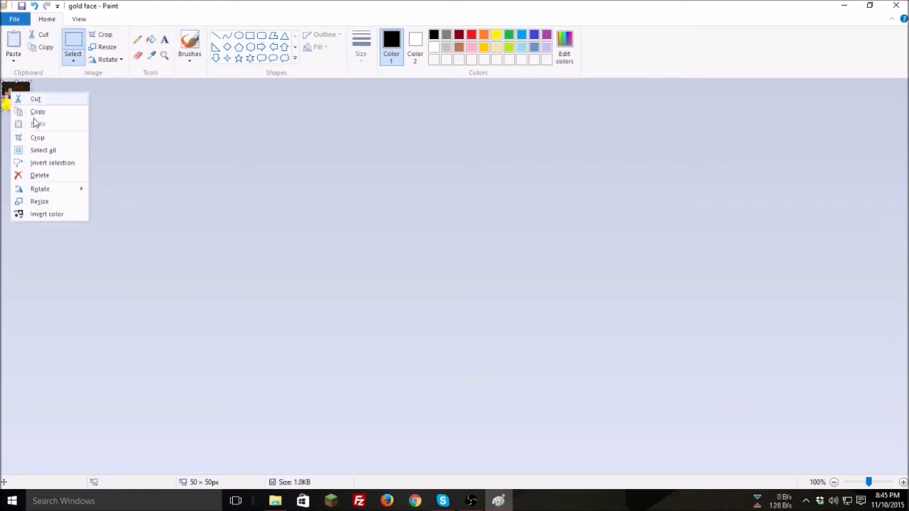
{"action": "left_click", "coordinate": [297, 124]}
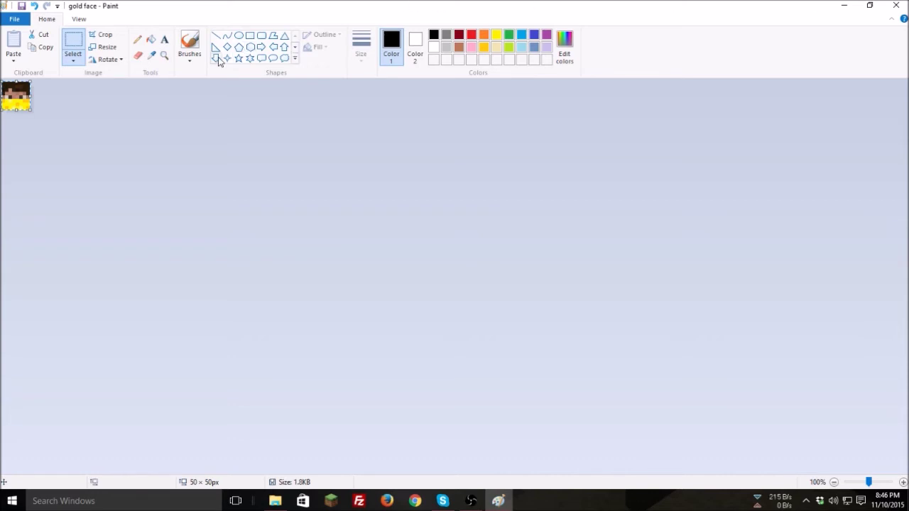
{"action": "left_click_drag", "start_coordinate": [33, 111], "coordinate": [905, 475]}
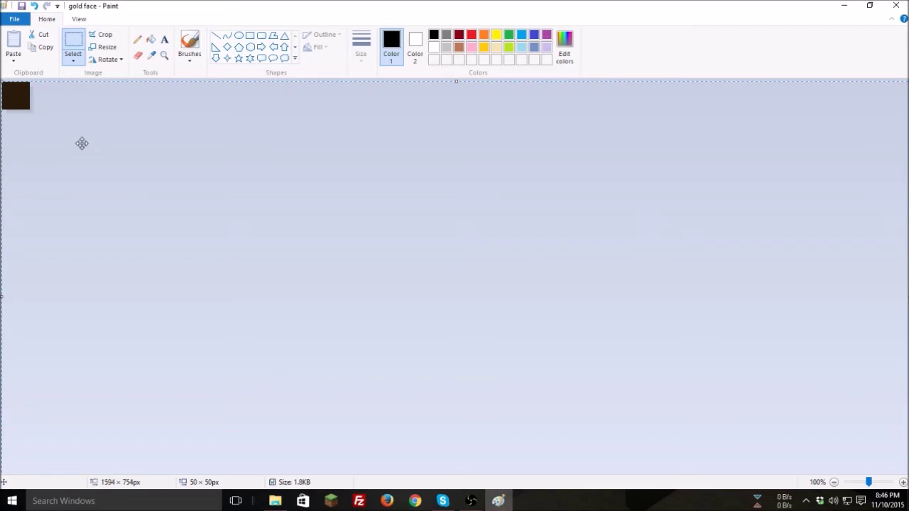
{"action": "left_click", "coordinate": [190, 46]}
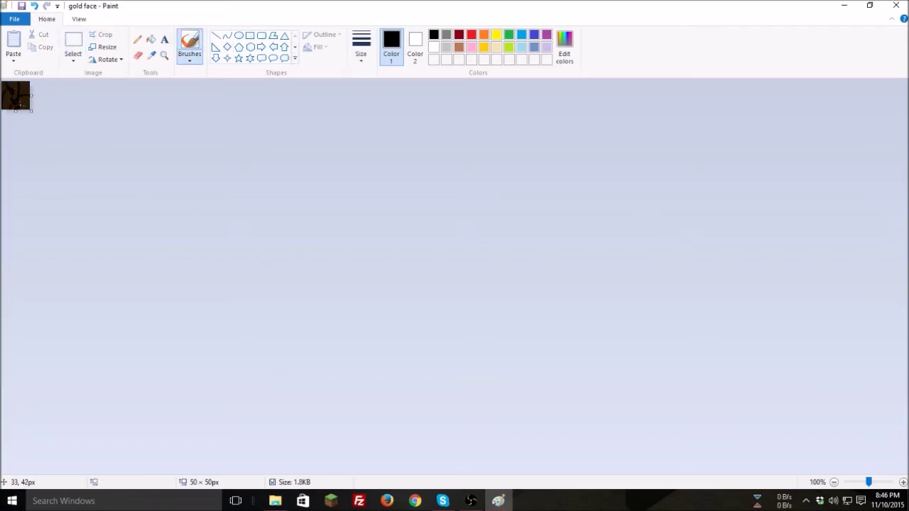
{"action": "left_click", "coordinate": [896, 5]}
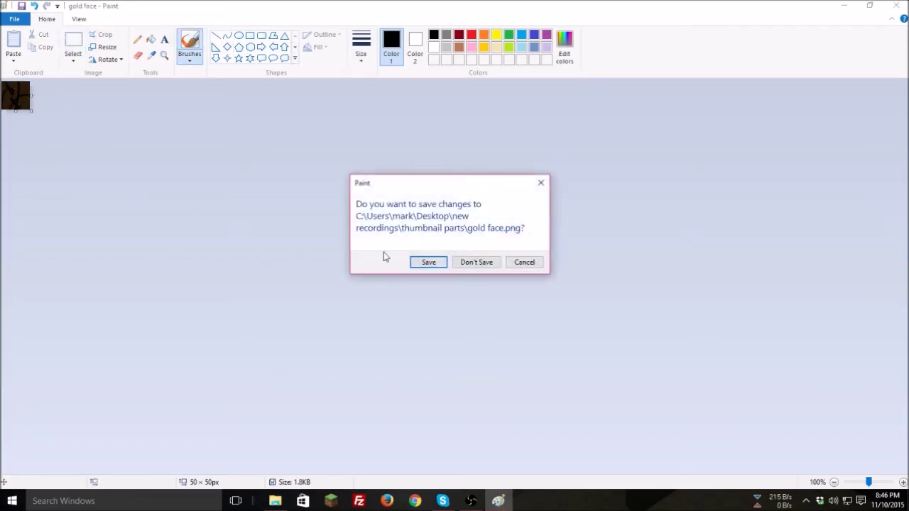
{"action": "left_click", "coordinate": [475, 261]}
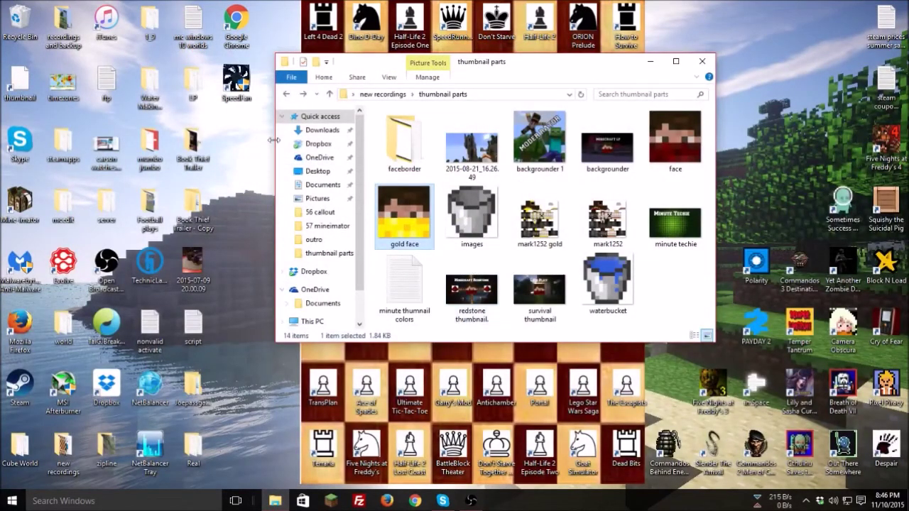
Open the OUTRO PIC image from the outro folder in Paint via Open with
{"action": "left_click", "coordinate": [285, 95]}
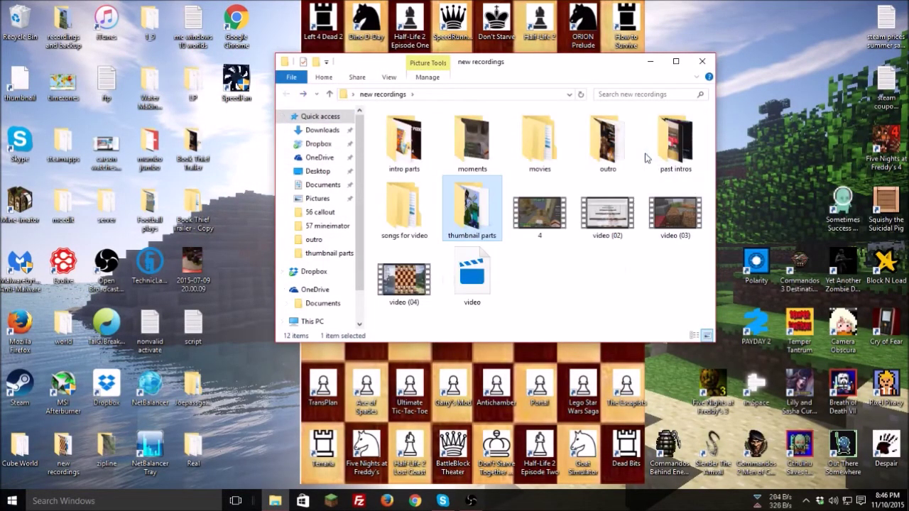
{"action": "double_click", "coordinate": [607, 142]}
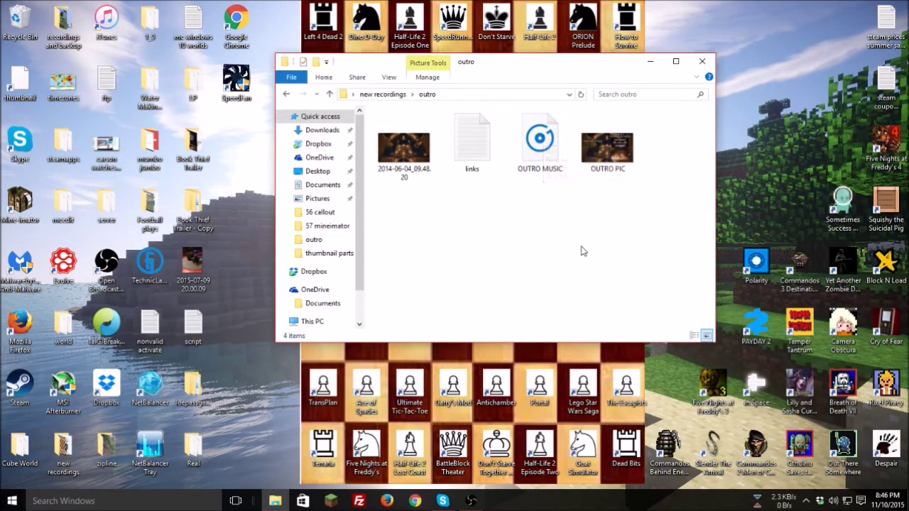
{"action": "right_click", "coordinate": [610, 149]}
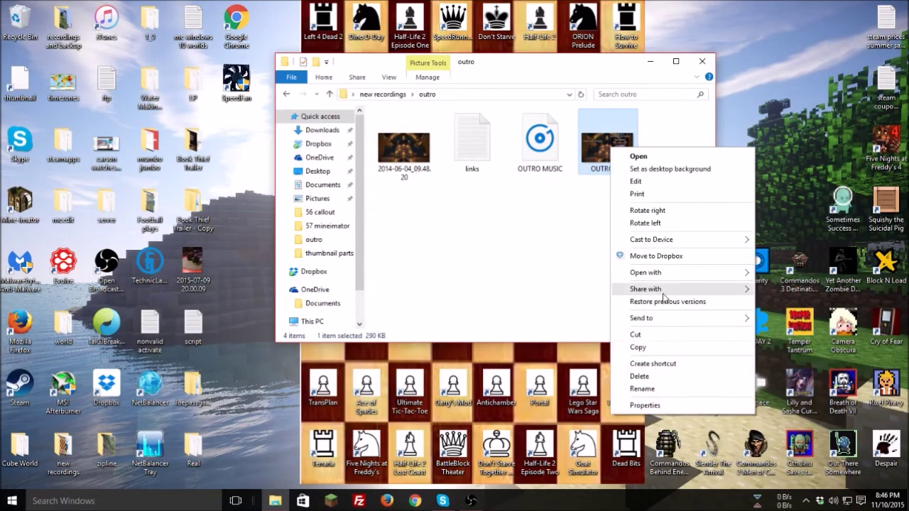
{"action": "mouse_move", "coordinate": [724, 275]}
{"action": "left_click", "coordinate": [779, 284]}
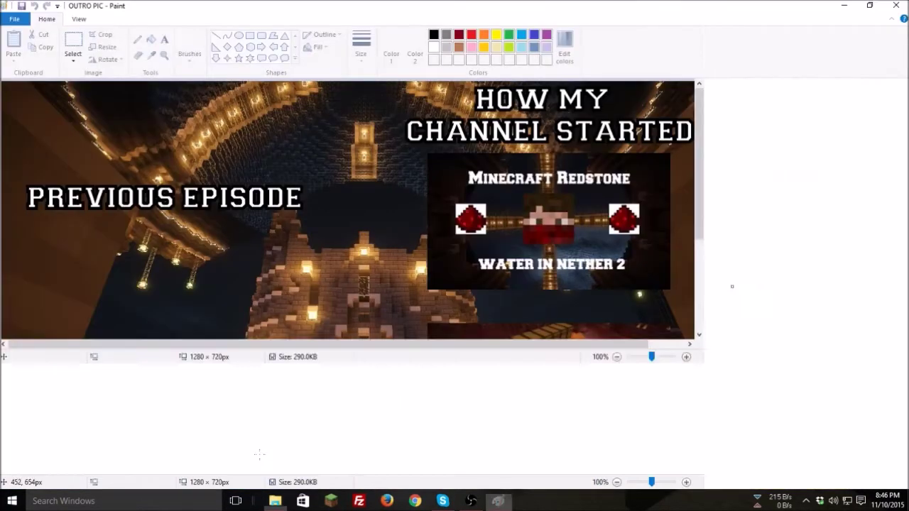
Return to Explorer and browse the movies folder, peeking into 56 callout
{"action": "key", "text": "alt+Tab"}
{"action": "left_click", "coordinate": [397, 94]}
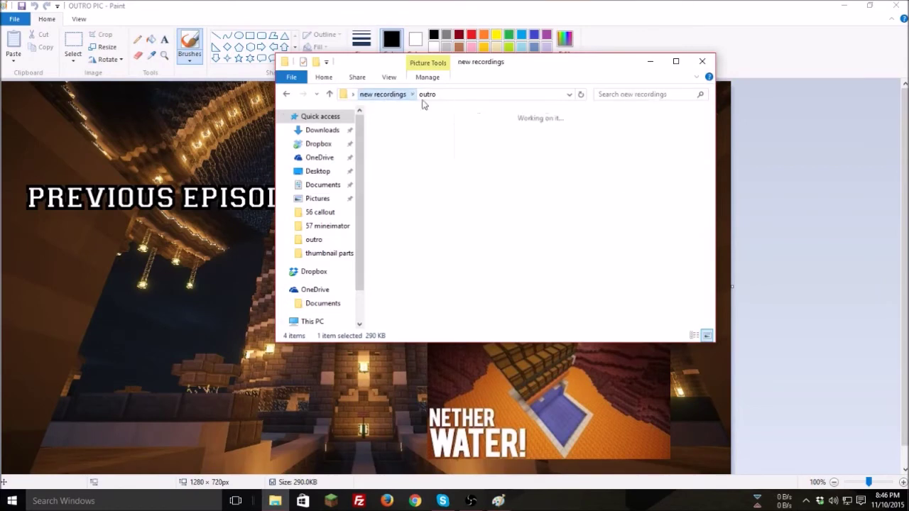
{"action": "double_click", "coordinate": [531, 148]}
{"action": "scroll", "coordinate": [531, 153], "scroll_direction": "down", "scroll_amount": 10}
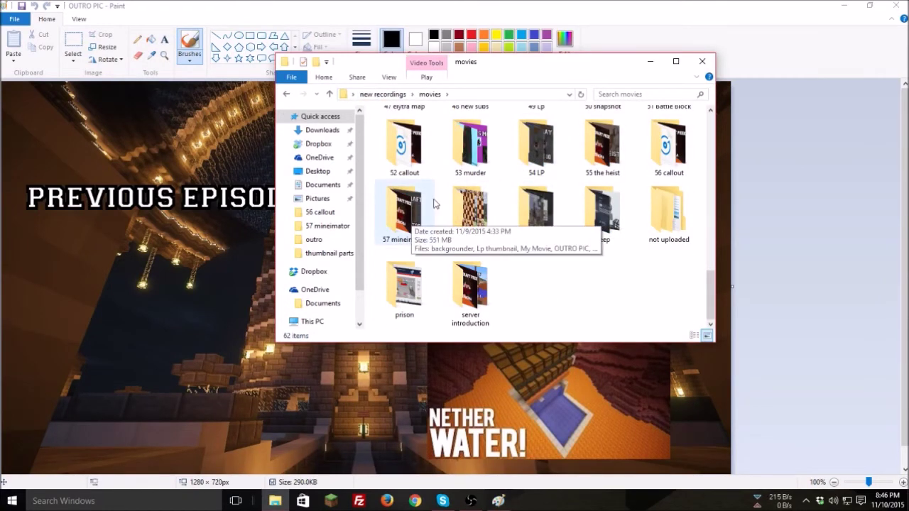
{"action": "double_click", "coordinate": [667, 146]}
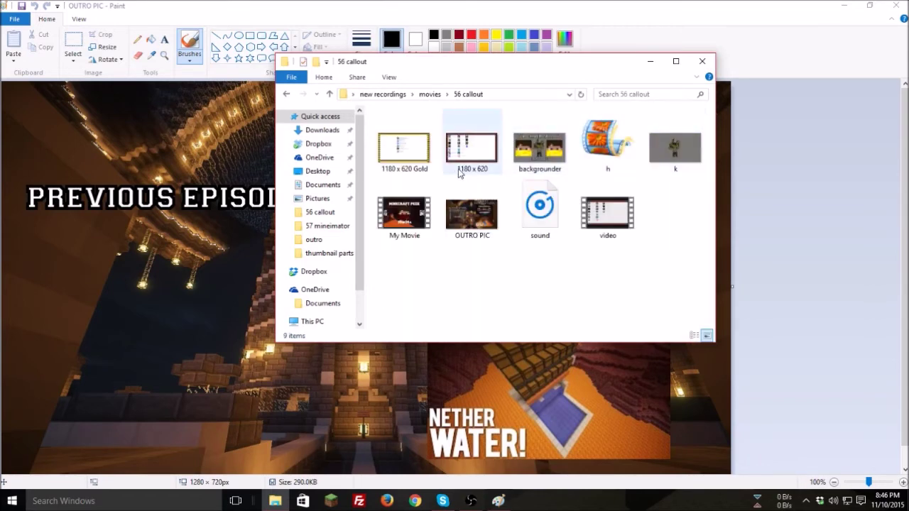
{"action": "left_click", "coordinate": [287, 94]}
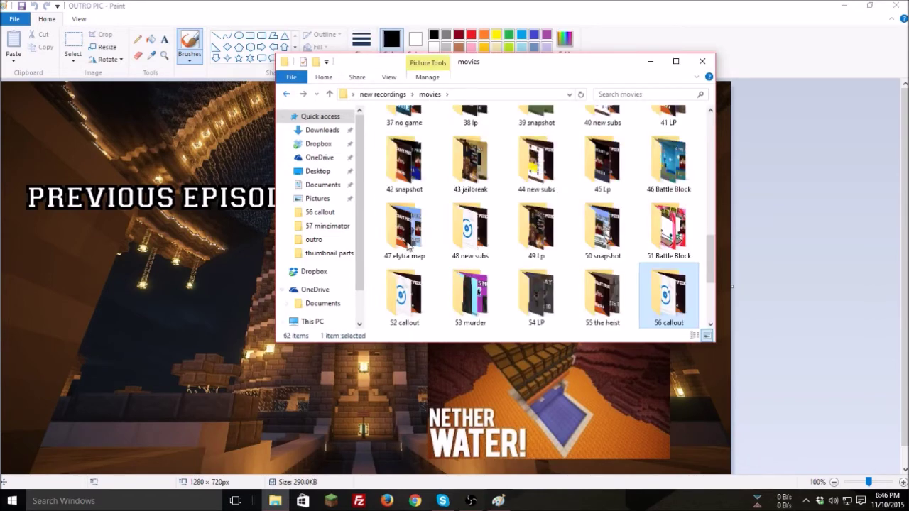
{"action": "scroll", "coordinate": [454, 268], "scroll_direction": "down", "scroll_amount": 3}
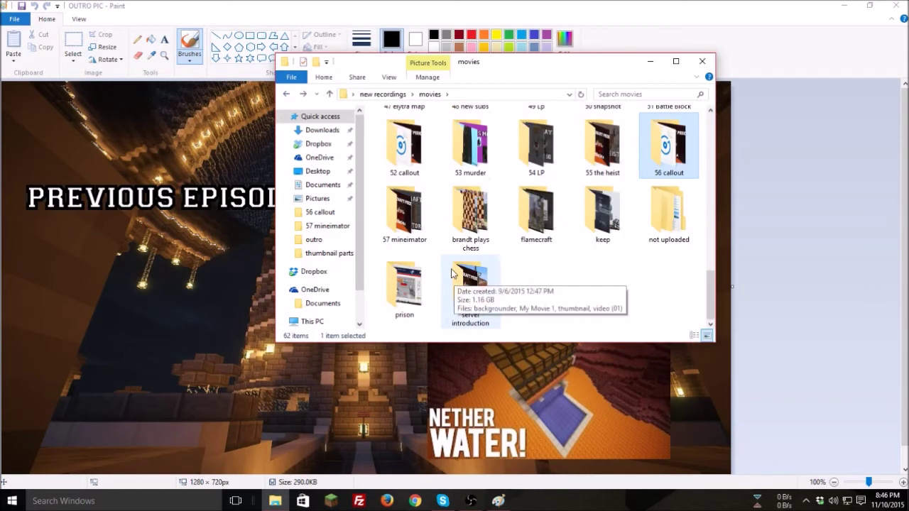
Open the backgrounder image from the 57 mineimator folder in Paint via Open with
{"action": "double_click", "coordinate": [402, 216]}
{"action": "left_click", "coordinate": [422, 139]}
{"action": "right_click", "coordinate": [422, 140]}
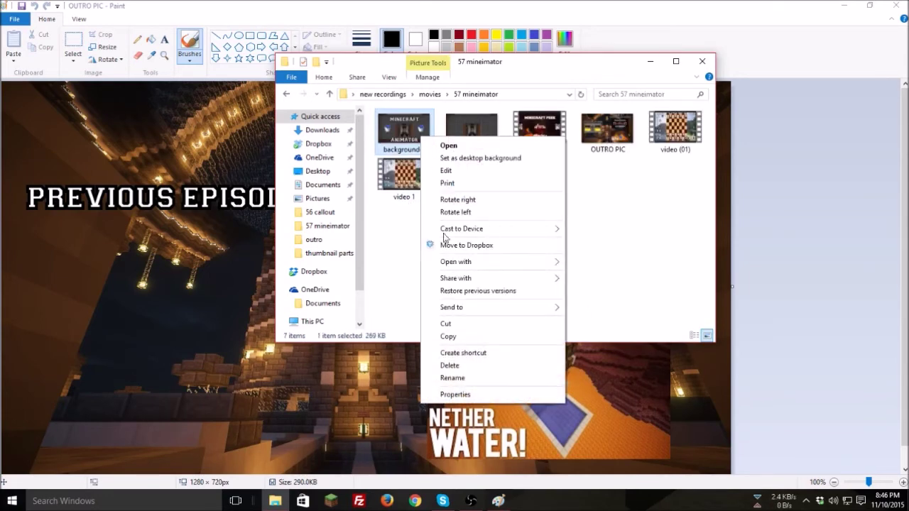
{"action": "mouse_move", "coordinate": [462, 263]}
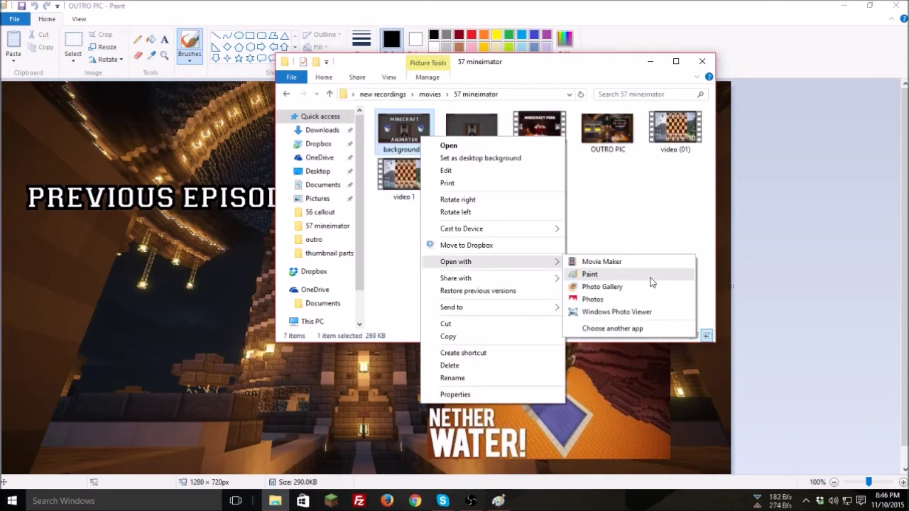
{"action": "left_click", "coordinate": [599, 274]}
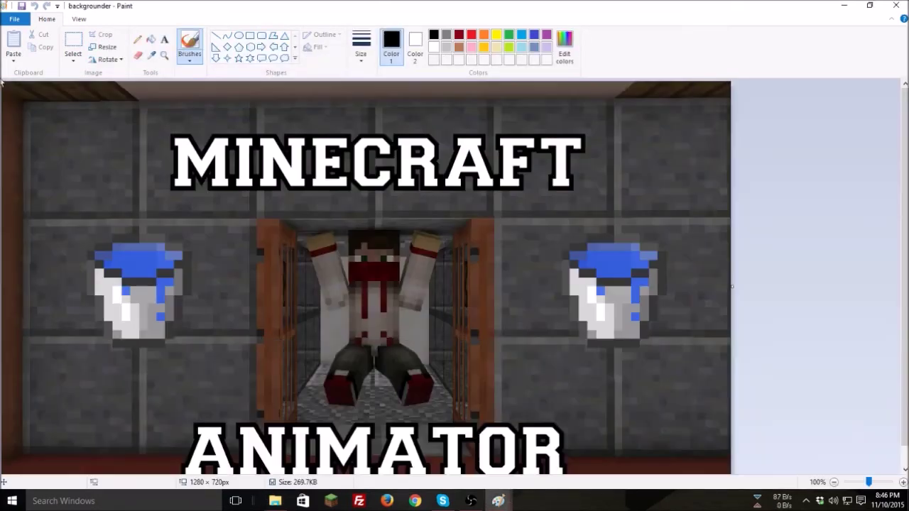
Shrink the backgrounder to 420 × 236 pixels and select the whole image
{"action": "left_click", "coordinate": [103, 47]}
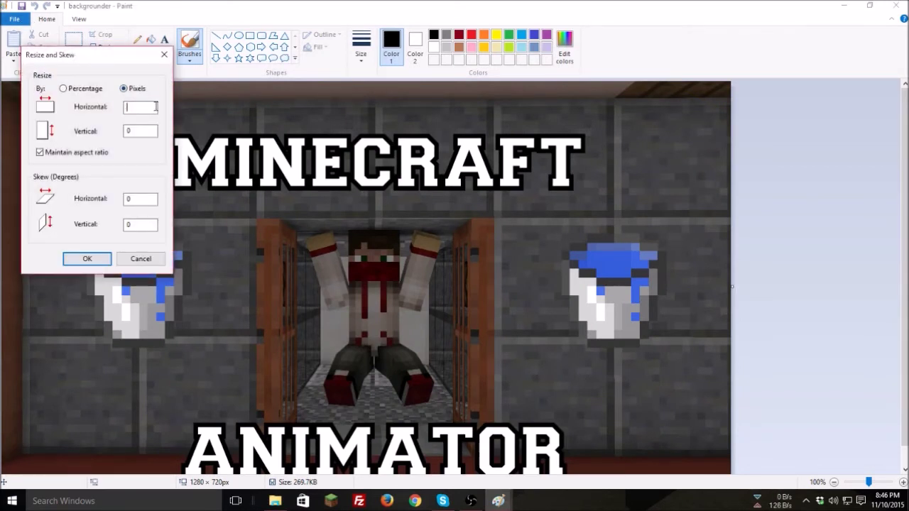
{"action": "left_click", "coordinate": [87, 259]}
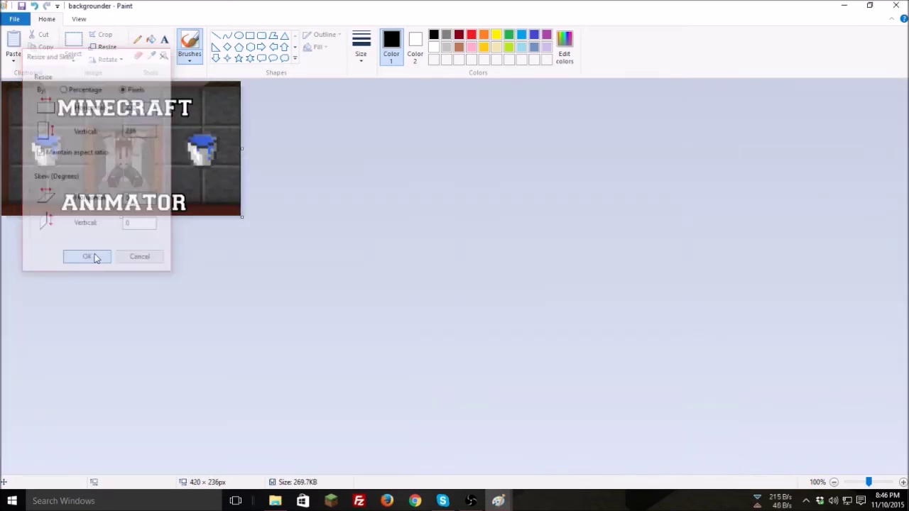
{"action": "left_click", "coordinate": [20, 23]}
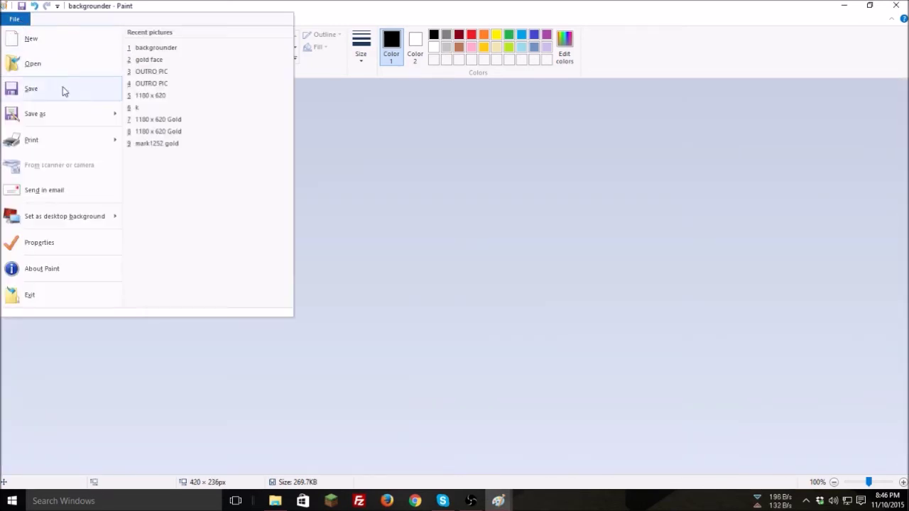
{"action": "left_click", "coordinate": [386, 249]}
{"action": "left_click", "coordinate": [71, 41]}
{"action": "left_click_drag", "start_coordinate": [94, 129], "coordinate": [203, 183]}
{"action": "right_click", "coordinate": [144, 156]}
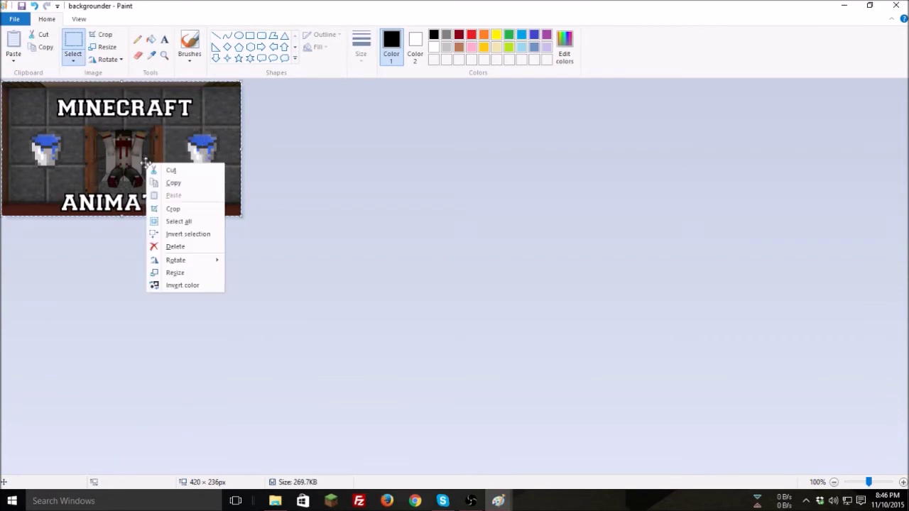
{"action": "left_click", "coordinate": [177, 213]}
Paste the thumbnail into OUTRO PIC and move it below the PREVIOUS EPISODE heading
{"action": "left_click", "coordinate": [498, 501]}
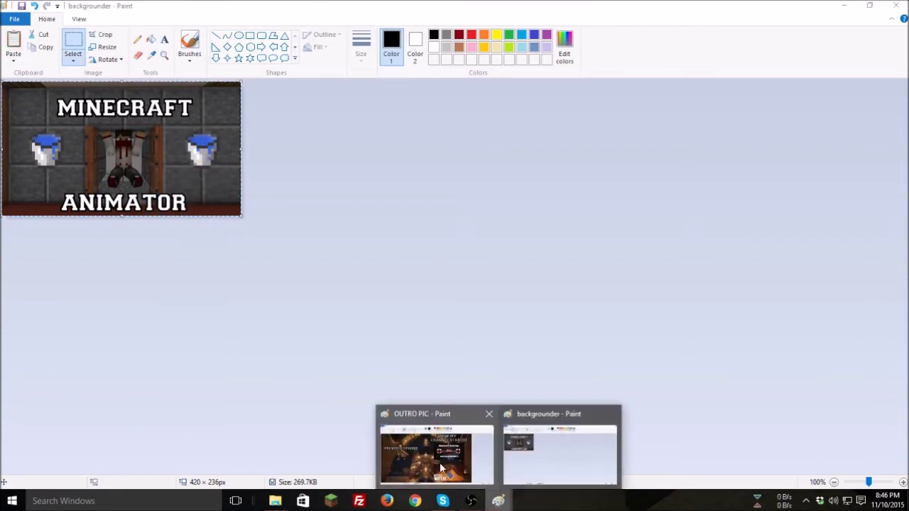
{"action": "left_click", "coordinate": [440, 463]}
{"action": "key", "text": "ctrl+v"}
{"action": "left_click_drag", "start_coordinate": [145, 170], "coordinate": [195, 315]}
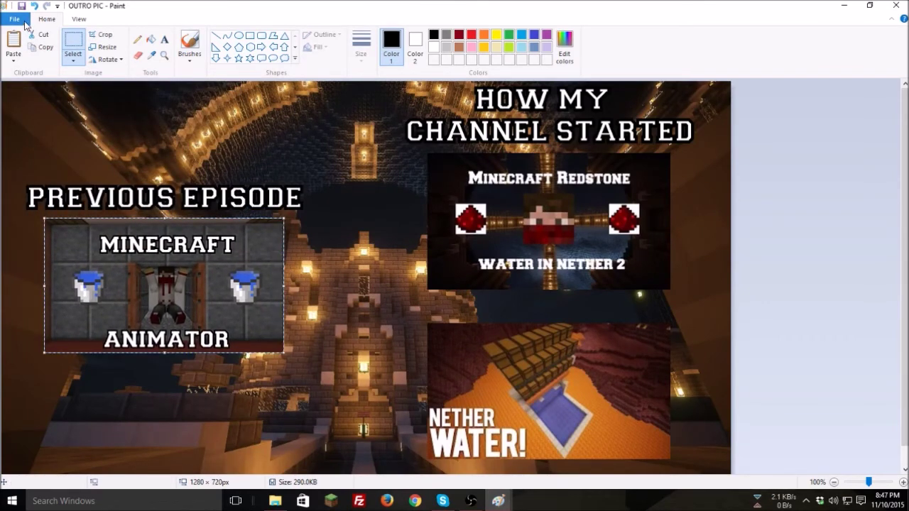
{"action": "left_click", "coordinate": [25, 20]}
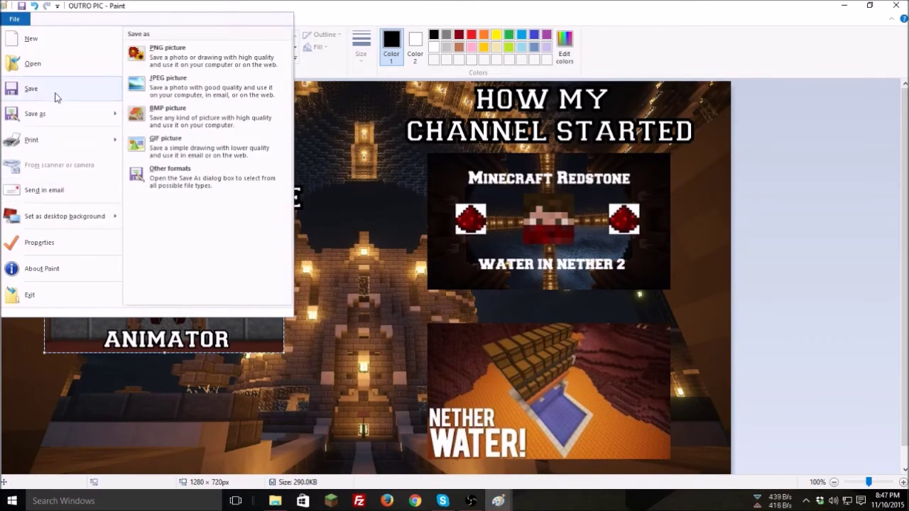